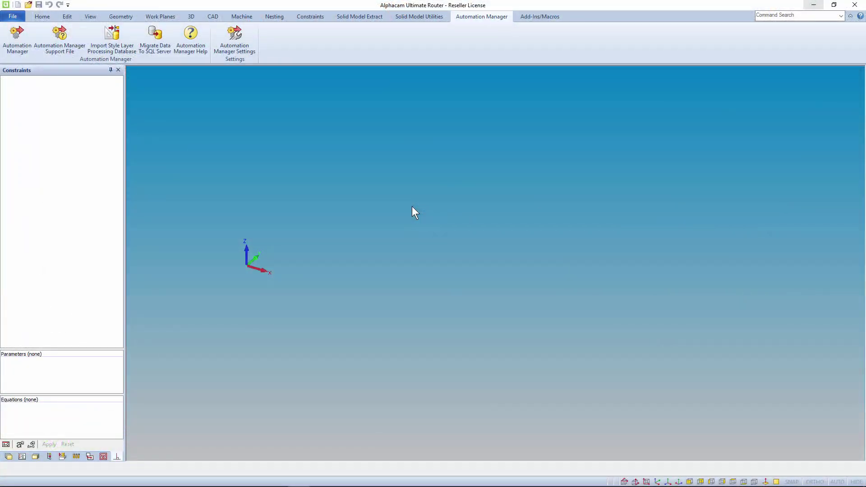
Switch Automation Manager Settings to Automation Manager Plus, toggle the CDM interface option, and keep the Standard database
{"action": "left_click", "coordinate": [236, 43]}
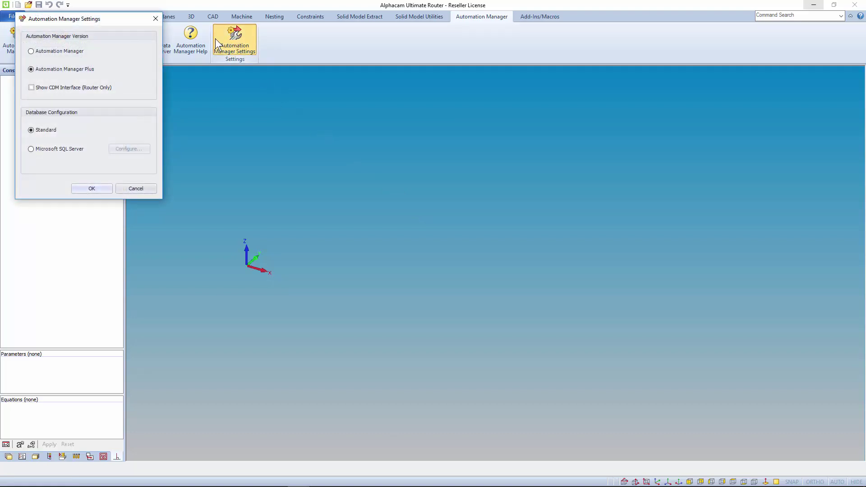
{"action": "left_click_drag", "start_coordinate": [94, 19], "coordinate": [409, 99]}
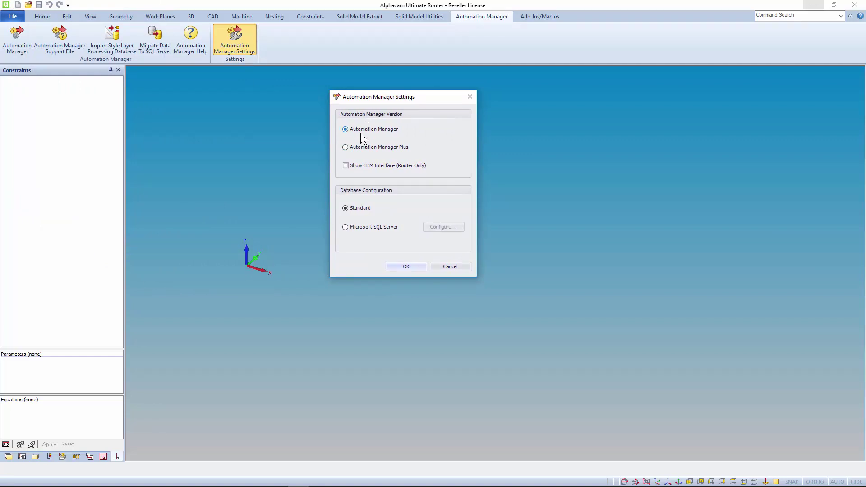
{"action": "left_click", "coordinate": [360, 147]}
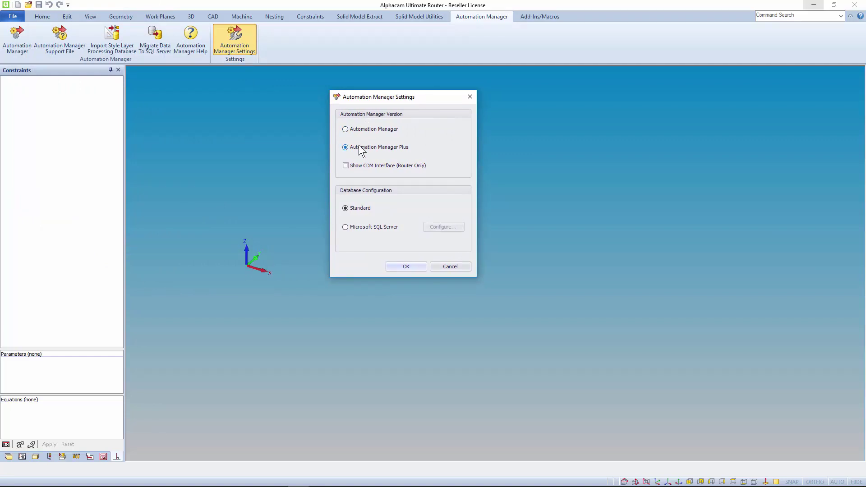
{"action": "left_click", "coordinate": [345, 166]}
{"action": "left_click", "coordinate": [345, 228]}
{"action": "left_click", "coordinate": [345, 208]}
{"action": "left_click", "coordinate": [406, 266]}
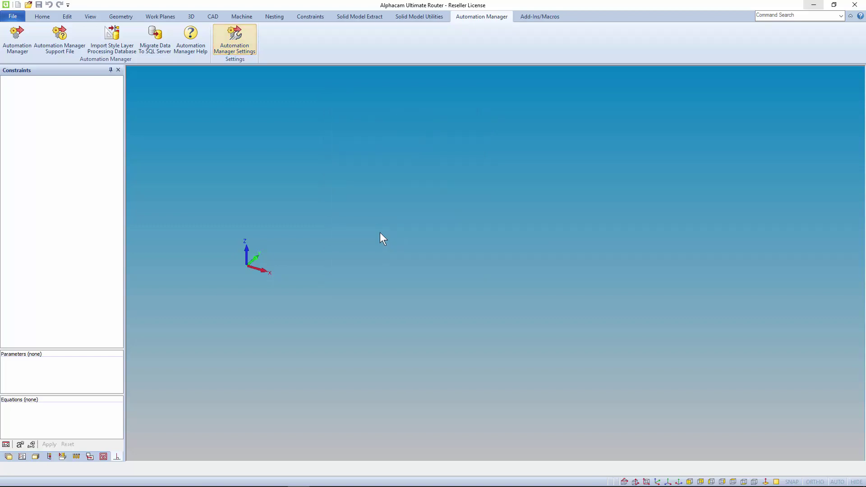
Launch Automation Manager Plus and show New Configuration 1's Nesting Options, set to RadNest True Shape Nesting
{"action": "left_click", "coordinate": [15, 38]}
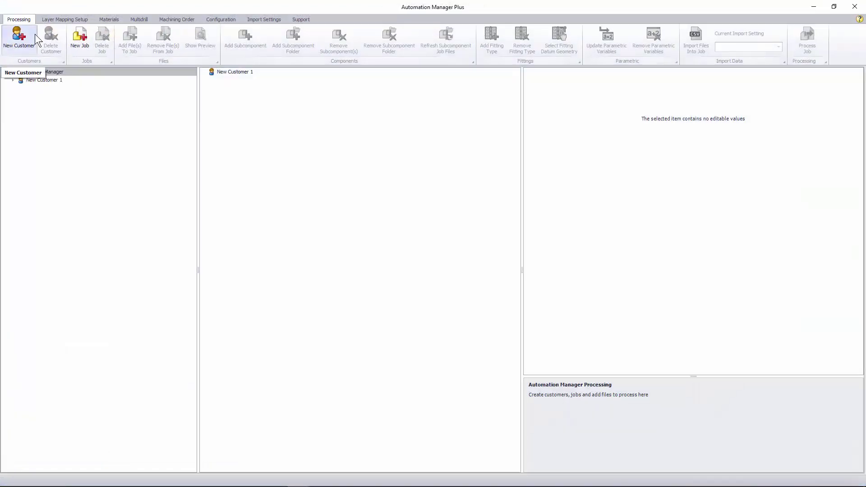
{"action": "left_click", "coordinate": [215, 20]}
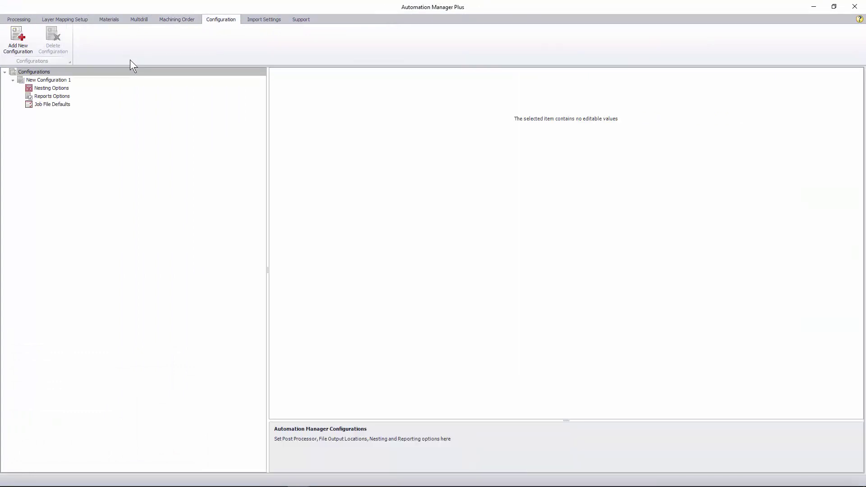
{"action": "left_click", "coordinate": [62, 89]}
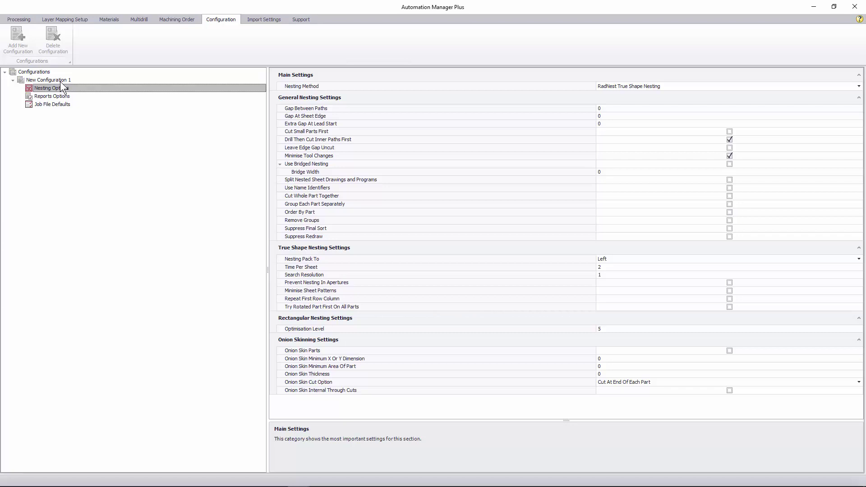
Enable machine table collision checking with Tolerance Collision Check, Z-Level Tolerance 2 and Material Top At Z0
{"action": "left_click", "coordinate": [61, 81]}
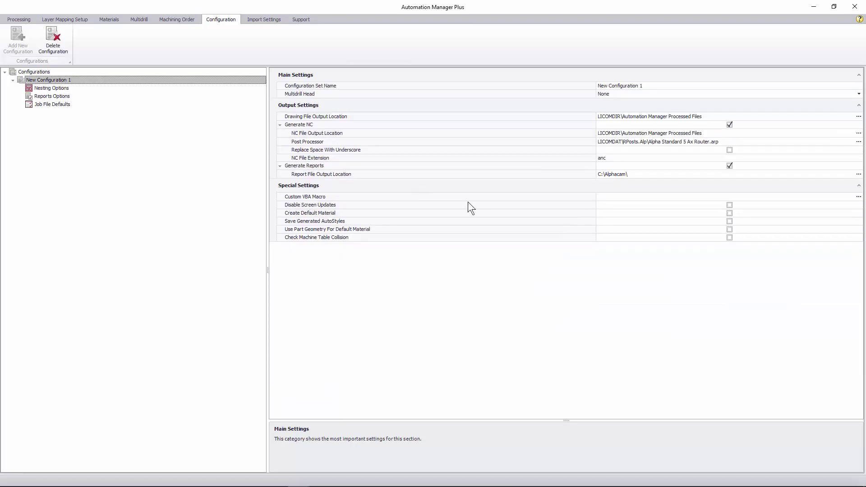
{"action": "left_click", "coordinate": [729, 237]}
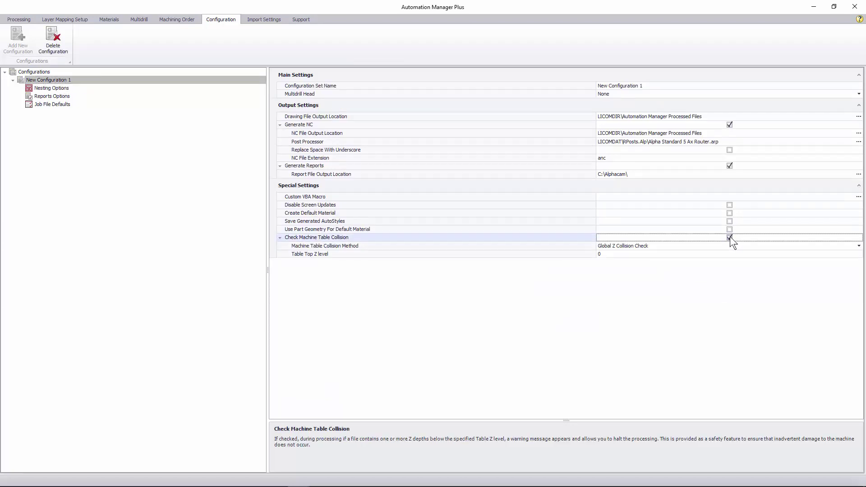
{"action": "left_click", "coordinate": [722, 254]}
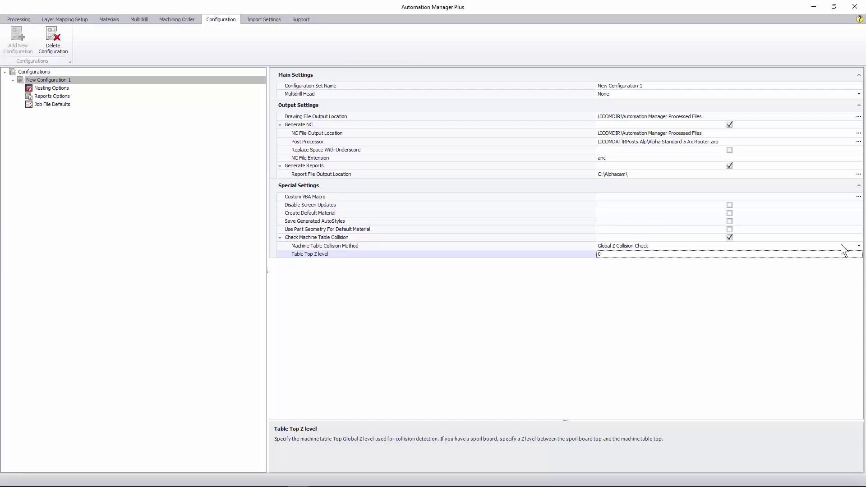
{"action": "left_click", "coordinate": [859, 246]}
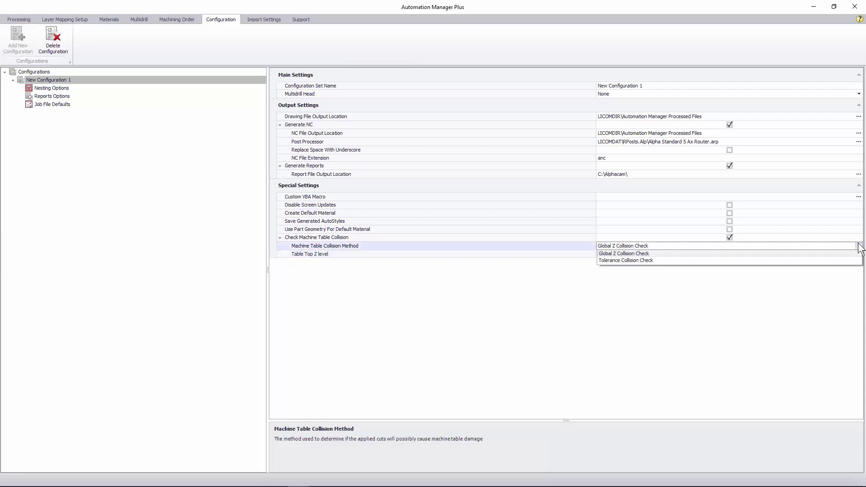
{"action": "left_click", "coordinate": [843, 261]}
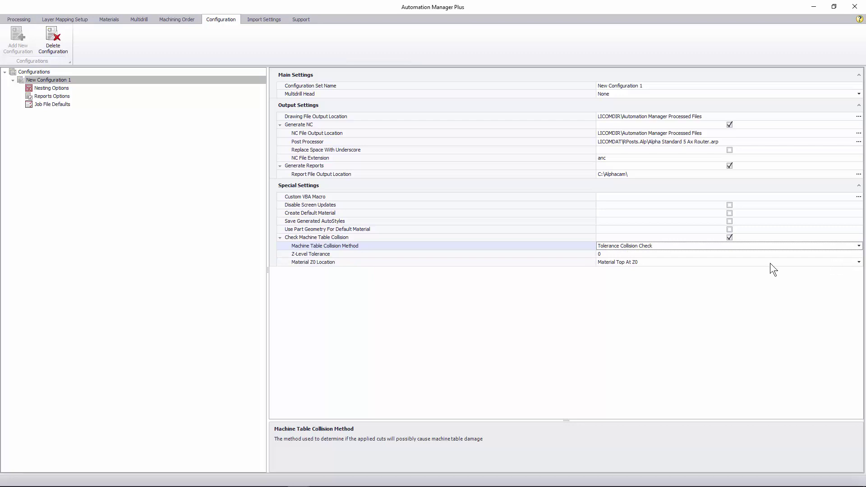
{"action": "left_click", "coordinate": [652, 254]}
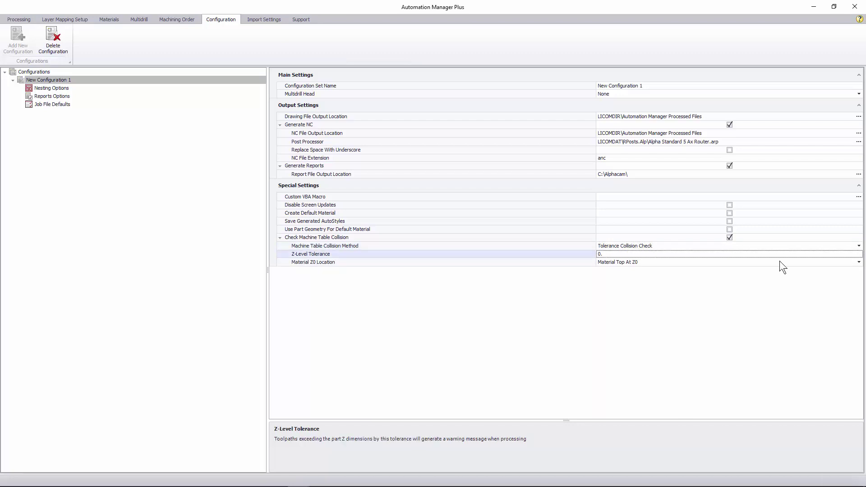
{"action": "left_click", "coordinate": [859, 262]}
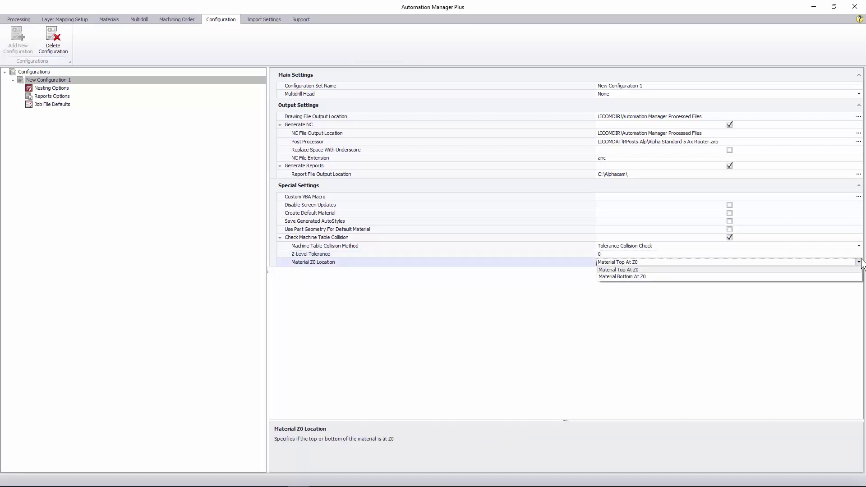
{"action": "left_click", "coordinate": [860, 262]}
{"action": "left_click", "coordinate": [735, 251]}
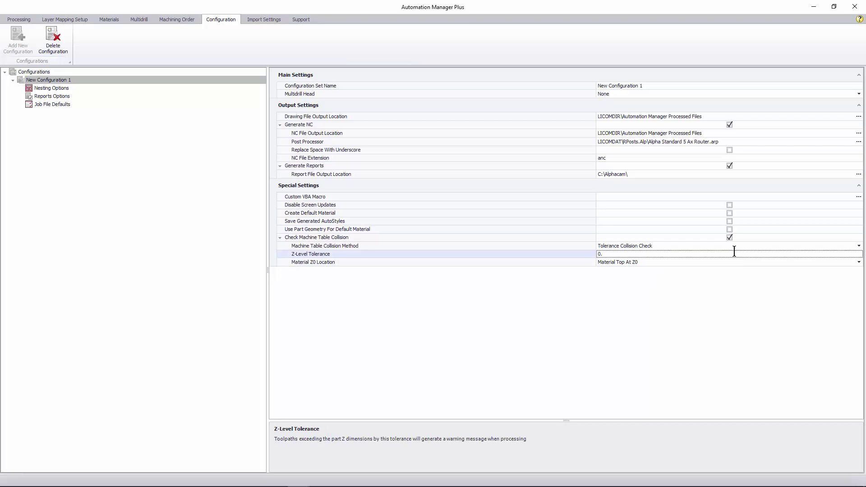
{"action": "type", "text": "2"}
Expand 06 SUB TOP.ard's Components folder and step through the settings of its sub part .ard files
{"action": "left_click", "coordinate": [20, 17]}
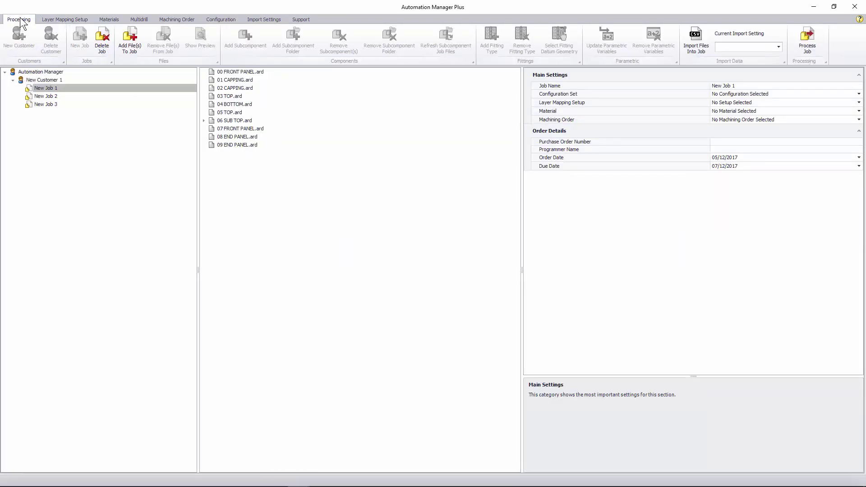
{"action": "left_click", "coordinate": [204, 120]}
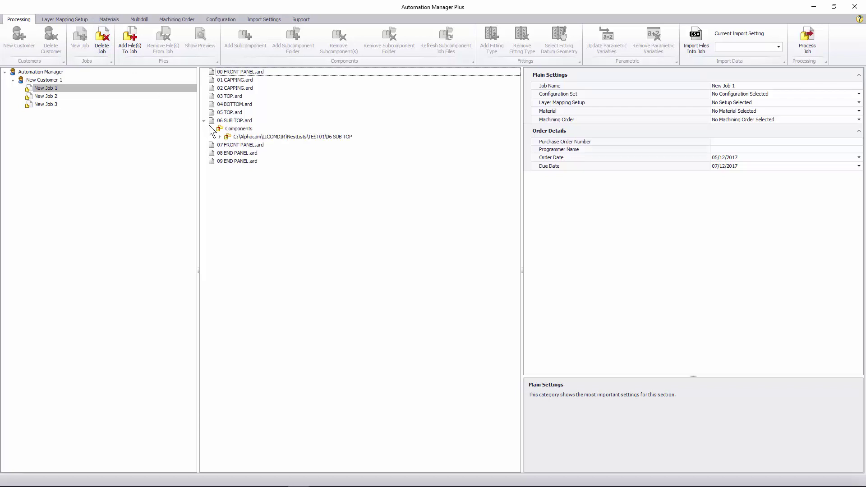
{"action": "left_click", "coordinate": [220, 137]}
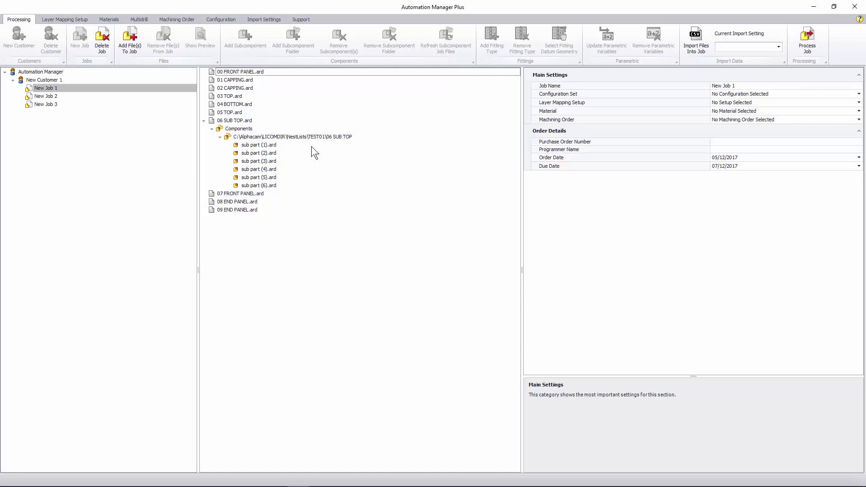
{"action": "left_click", "coordinate": [268, 144]}
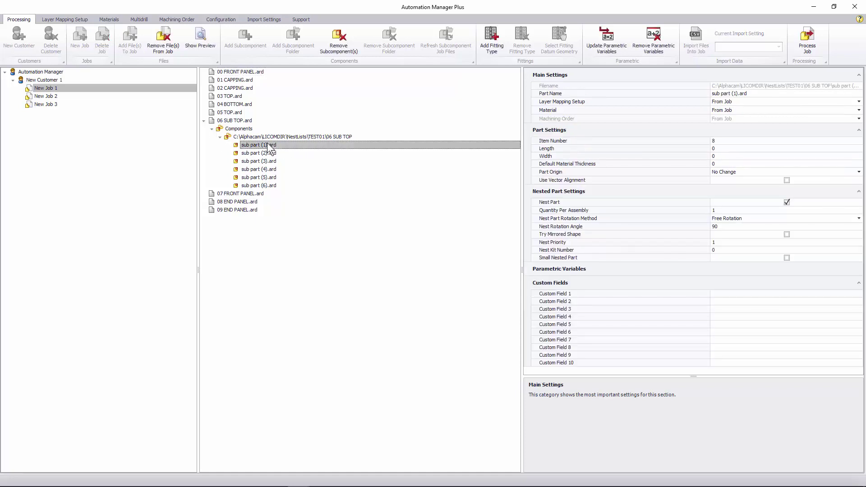
{"action": "key", "text": "Down"}
{"action": "key", "text": "Down"}
{"action": "key", "text": "Down"}
{"action": "key", "text": "Down"}
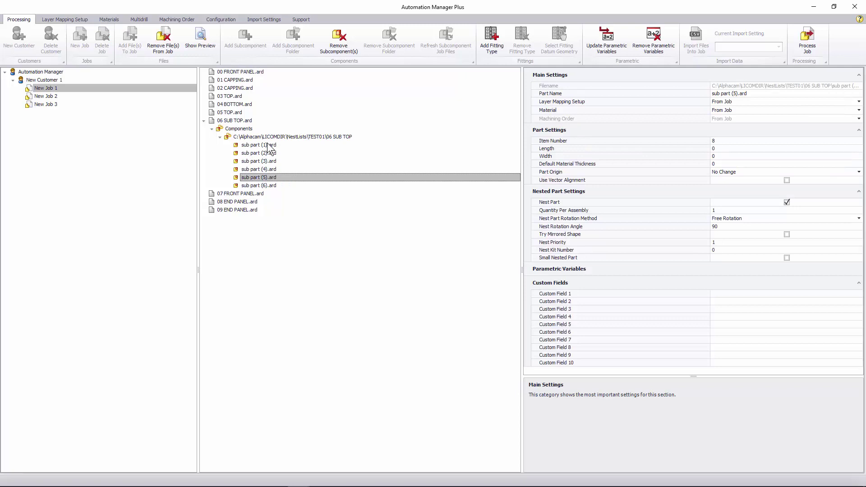
{"action": "key", "text": "Down"}
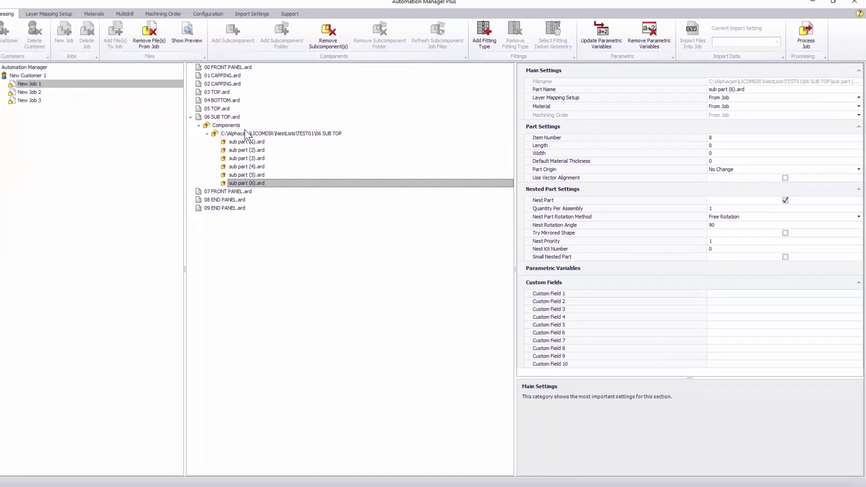
Add the NestLists\TEST01 folder as the subcomponent folder of 05 TOP.ard
{"action": "left_click", "coordinate": [221, 108]}
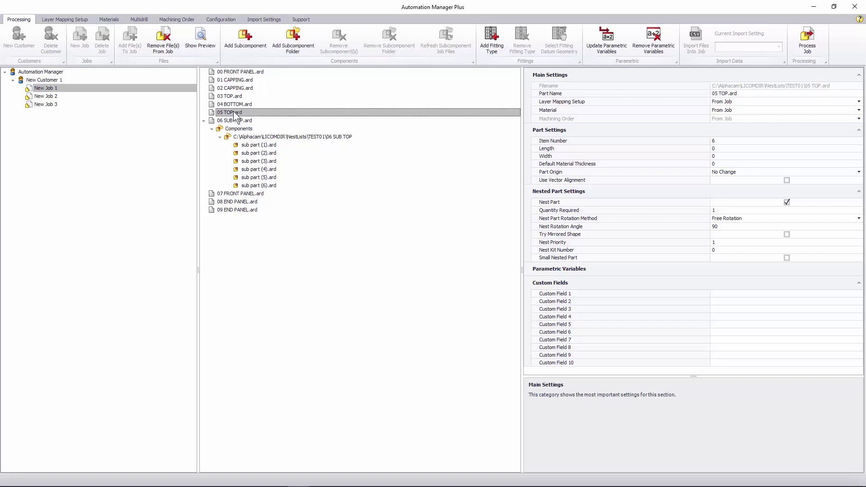
{"action": "left_click", "coordinate": [296, 35]}
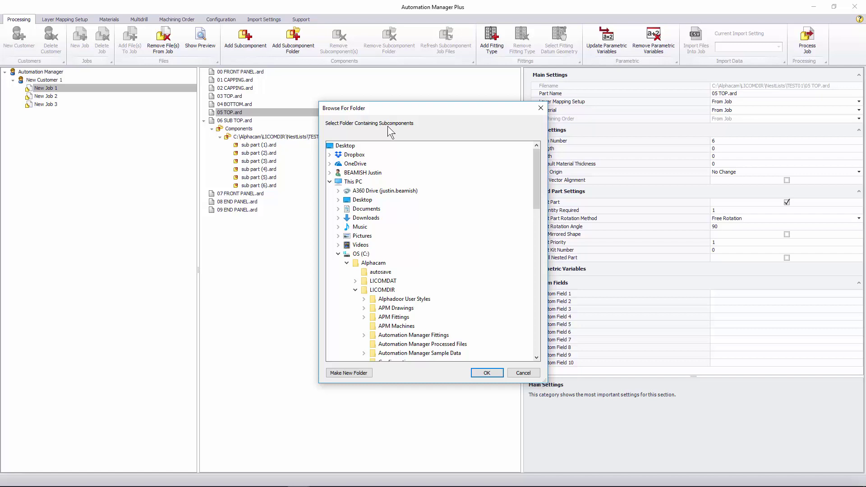
{"action": "left_click_drag", "start_coordinate": [544, 381], "coordinate": [548, 467]}
{"action": "left_click", "coordinate": [403, 419]}
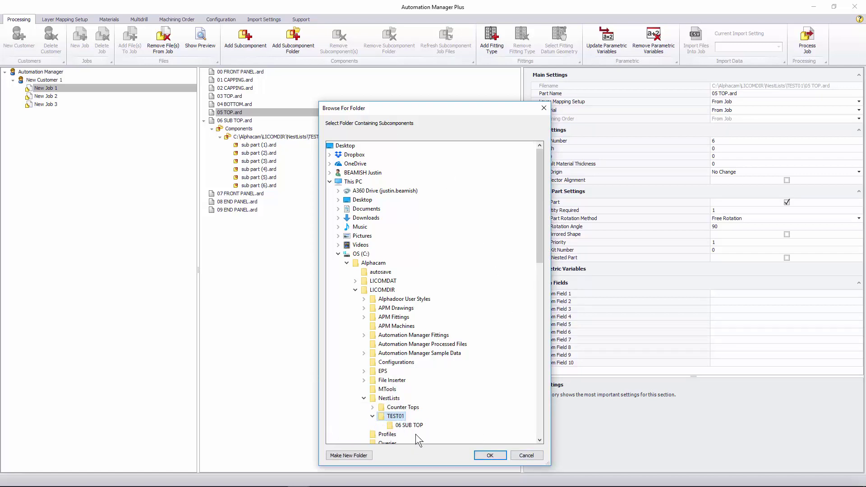
{"action": "left_click", "coordinate": [490, 456]}
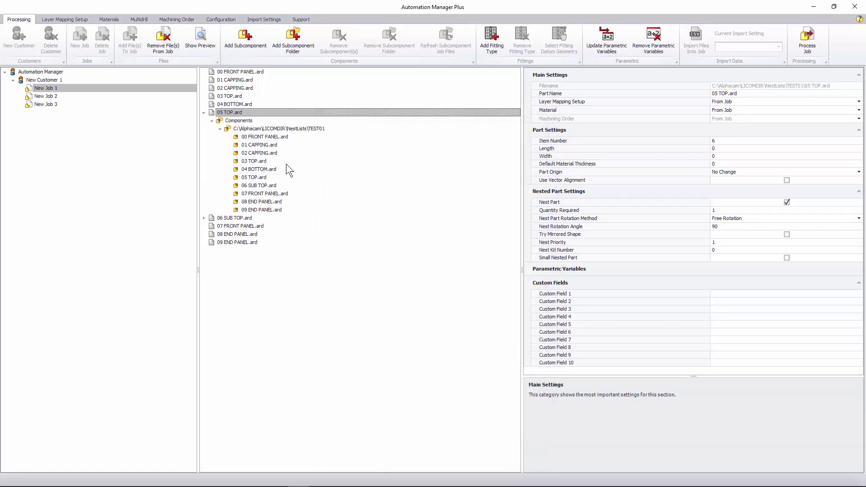
Add the four counter-top .aeps files, including Double hand L shape Counter Top, to New Job 1
{"action": "left_click", "coordinate": [63, 88]}
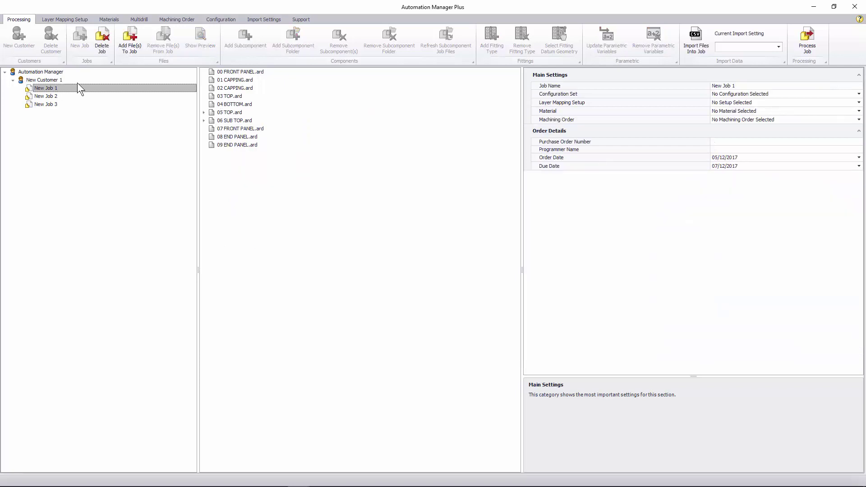
{"action": "left_click", "coordinate": [135, 33]}
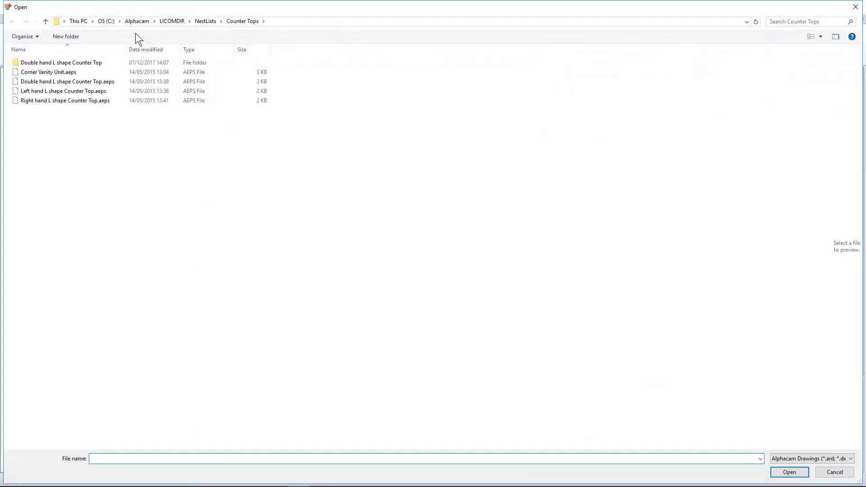
{"action": "left_click", "coordinate": [74, 63]}
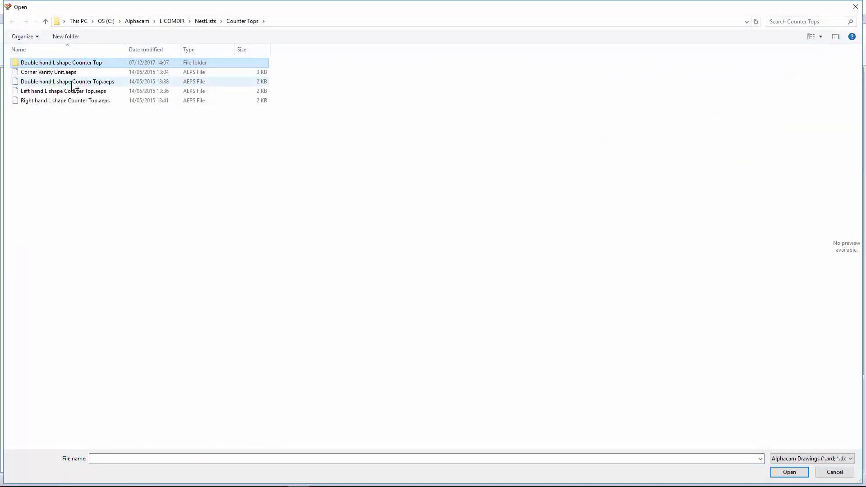
{"action": "left_click", "coordinate": [75, 82]}
{"action": "left_click_drag", "start_coordinate": [71, 118], "coordinate": [58, 75]}
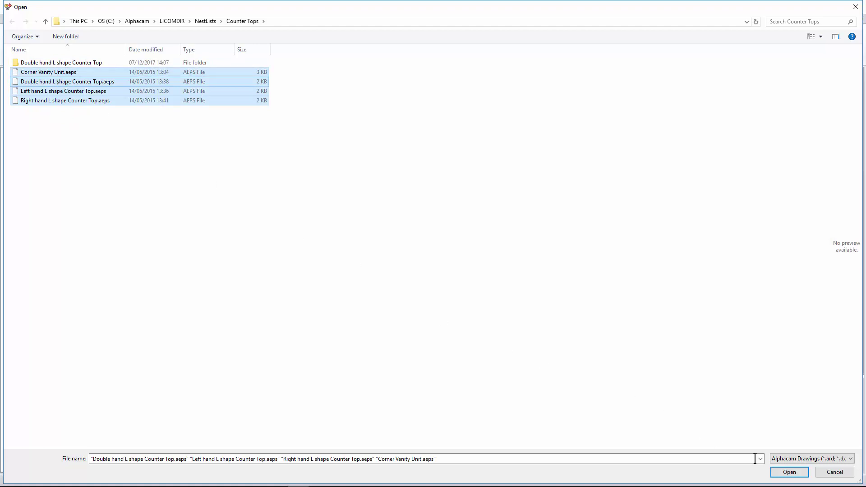
{"action": "left_click", "coordinate": [796, 474]}
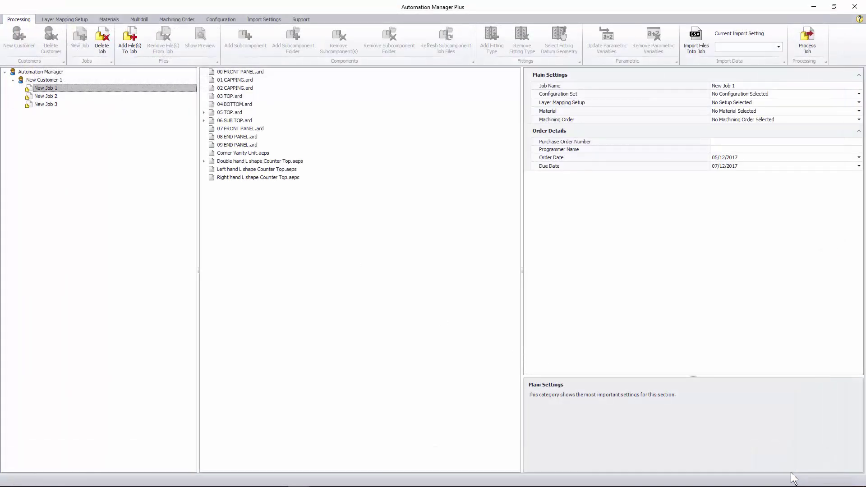
Expand Double hand L shape Counter Top to its SubCom parts and compare SubCom (1).aeps with the parent's settings
{"action": "left_click", "coordinate": [204, 162]}
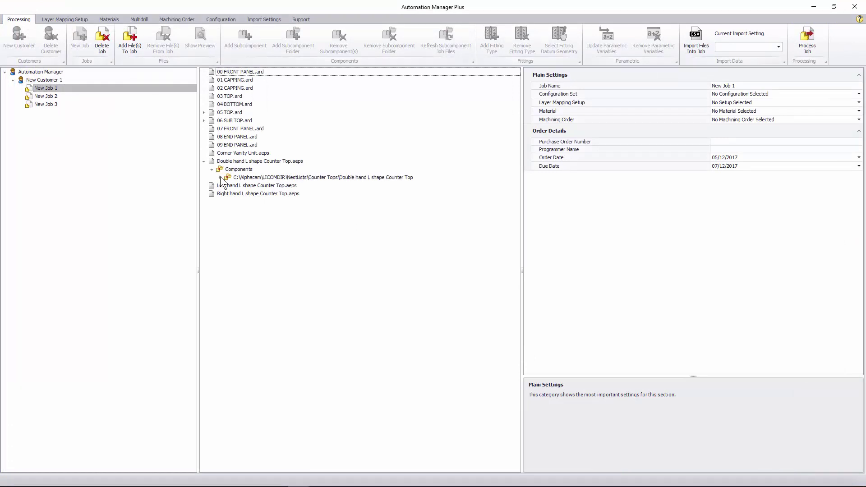
{"action": "left_click", "coordinate": [221, 178]}
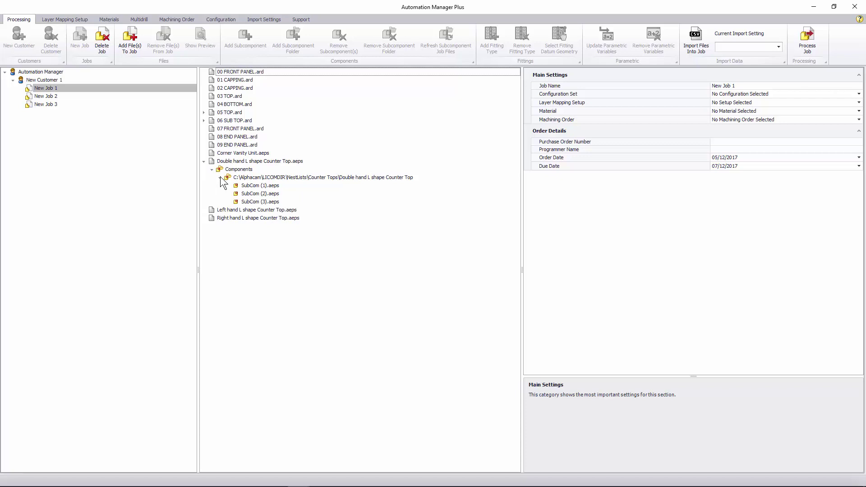
{"action": "left_click", "coordinate": [260, 186]}
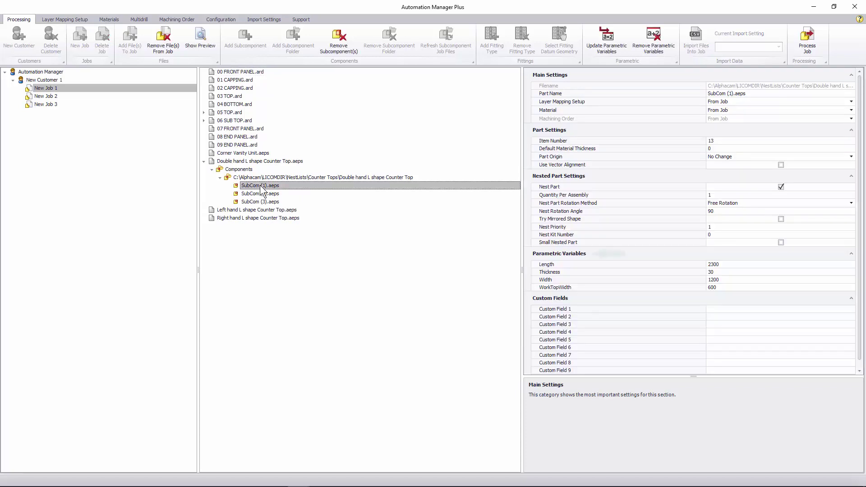
{"action": "left_click", "coordinate": [255, 161]}
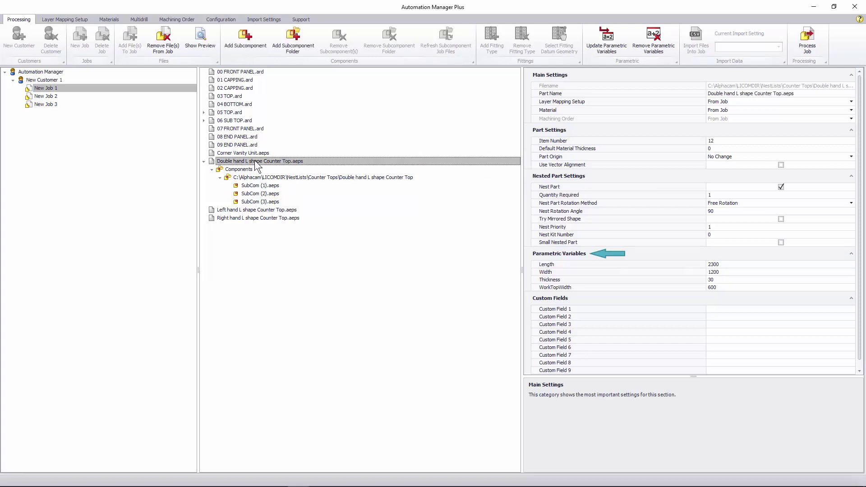
{"action": "left_click", "coordinate": [261, 185]}
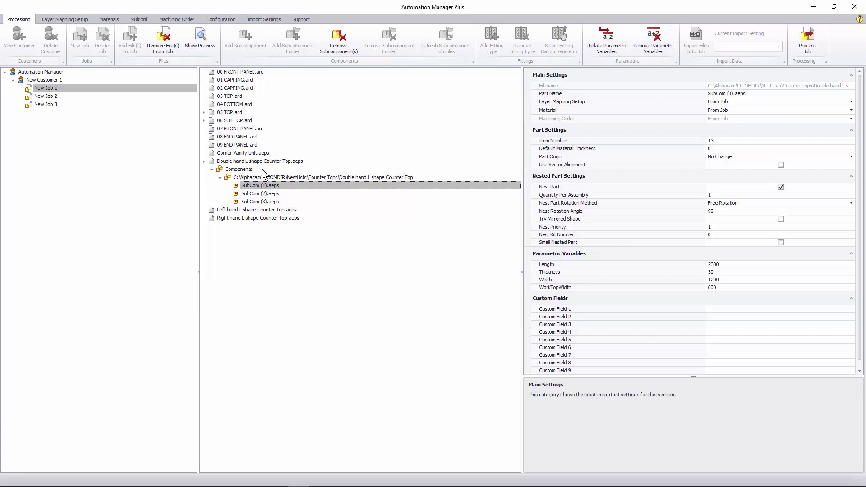
Turn on Use Vector Alignment for 04 BOTTOM.ard and start picking an alignment edge on its solid
{"action": "left_click", "coordinate": [250, 104]}
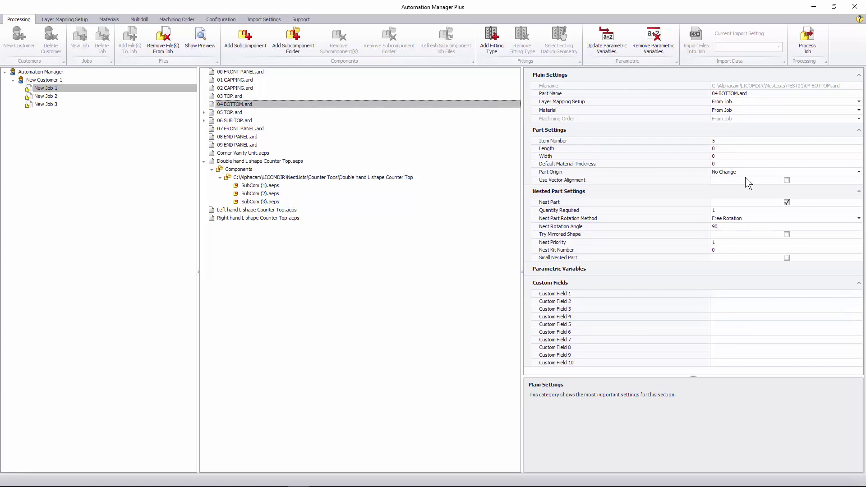
{"action": "left_click", "coordinate": [786, 180]}
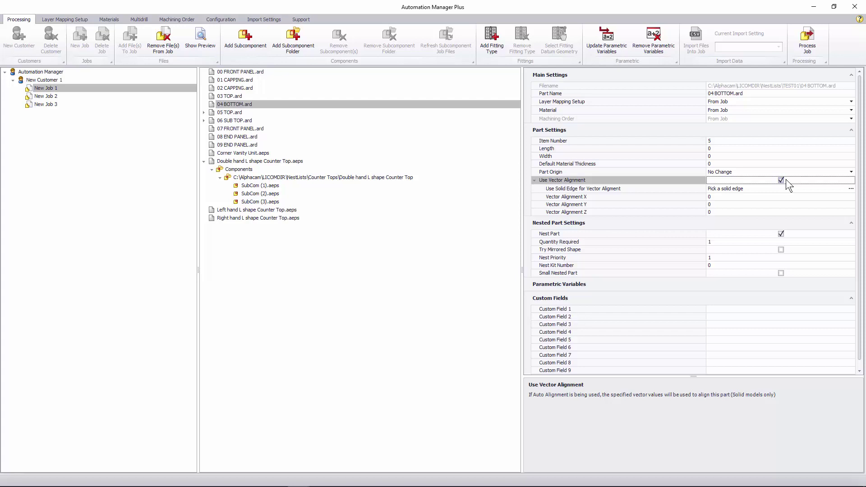
{"action": "left_click", "coordinate": [851, 190]}
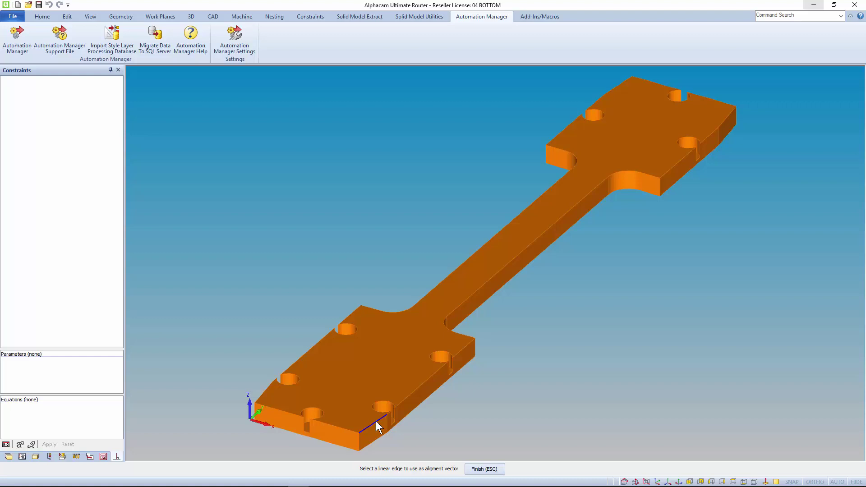
Pick a straight solid edge, giving alignment vector X -0.124, Y -0.9923, Z 0
{"action": "left_click", "coordinate": [375, 422]}
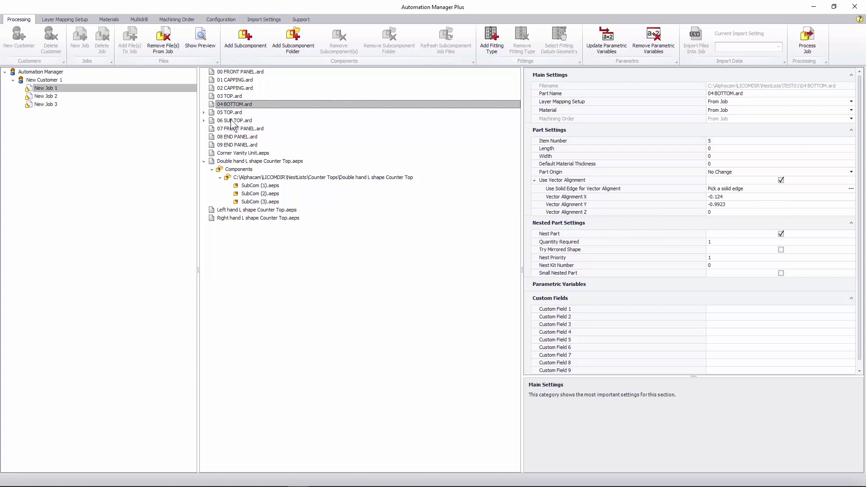
Add an undefined fitting to ADoor Master - LH.ard in New Job 2 and list the available fitting types
{"action": "left_click", "coordinate": [66, 96]}
{"action": "left_click", "coordinate": [251, 72]}
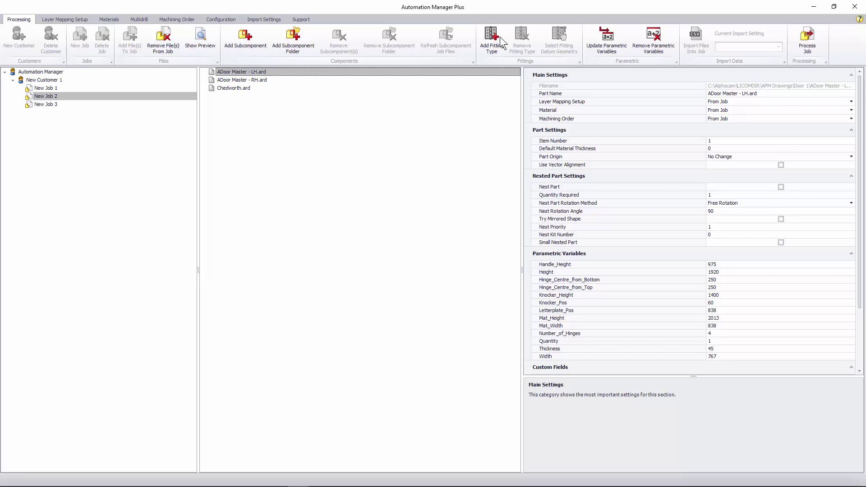
{"action": "left_click", "coordinate": [500, 37]}
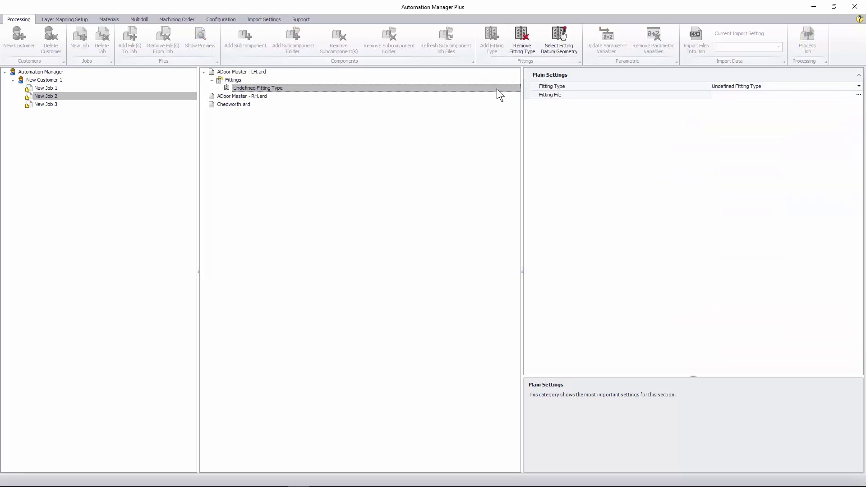
{"action": "left_click", "coordinate": [859, 86]}
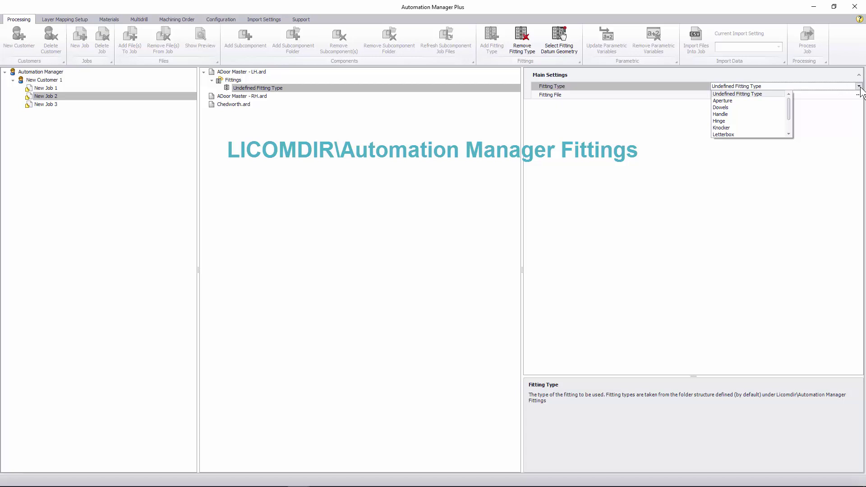
Make the door's new fitting a Hinge and select ASSA_3228_LH from the ASSA hinge folder
{"action": "left_click", "coordinate": [728, 123]}
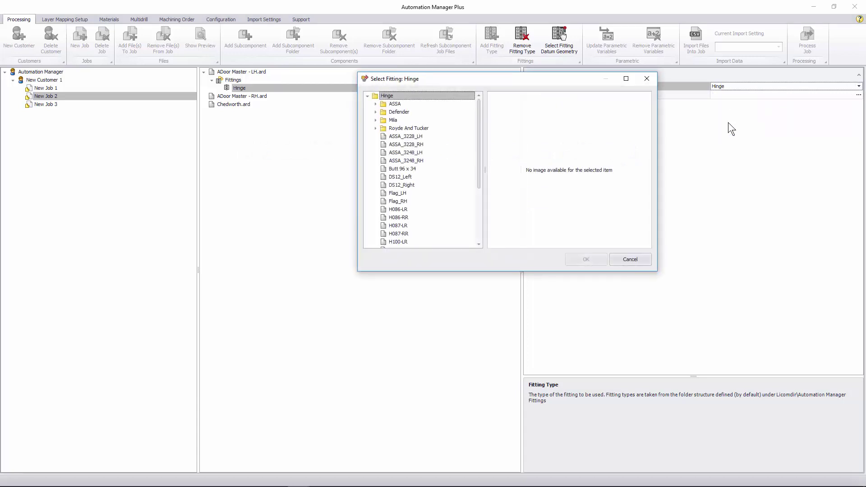
{"action": "left_click", "coordinate": [397, 137]}
{"action": "key", "text": "Down"}
{"action": "key", "text": "Down"}
{"action": "key", "text": "Down"}
{"action": "key", "text": "Down"}
{"action": "key", "text": "Down"}
{"action": "key", "text": "Down"}
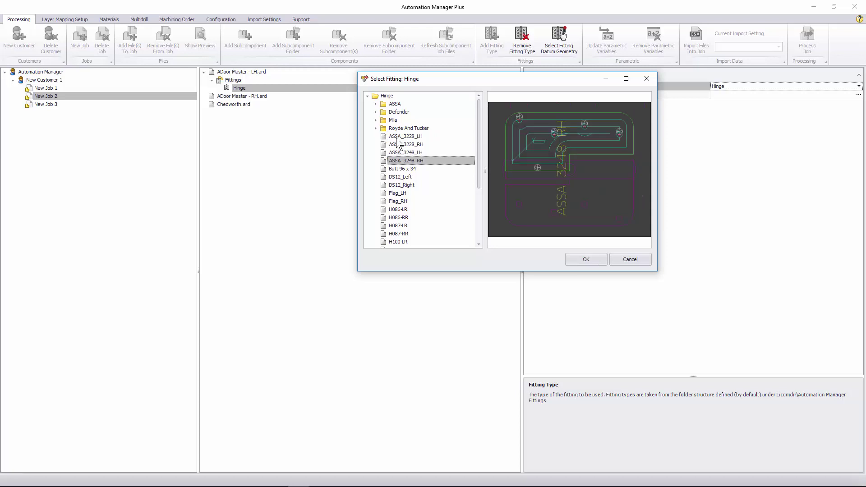
{"action": "left_click", "coordinate": [375, 104]}
{"action": "left_click", "coordinate": [410, 113]}
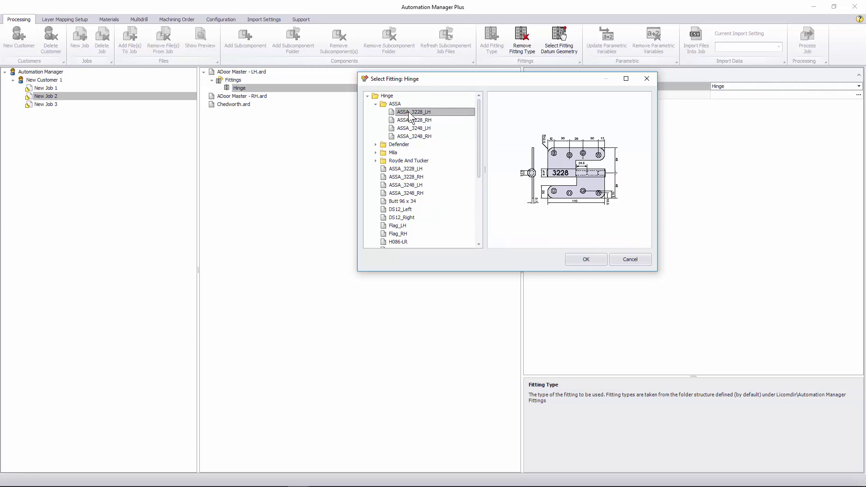
{"action": "left_click", "coordinate": [376, 144]}
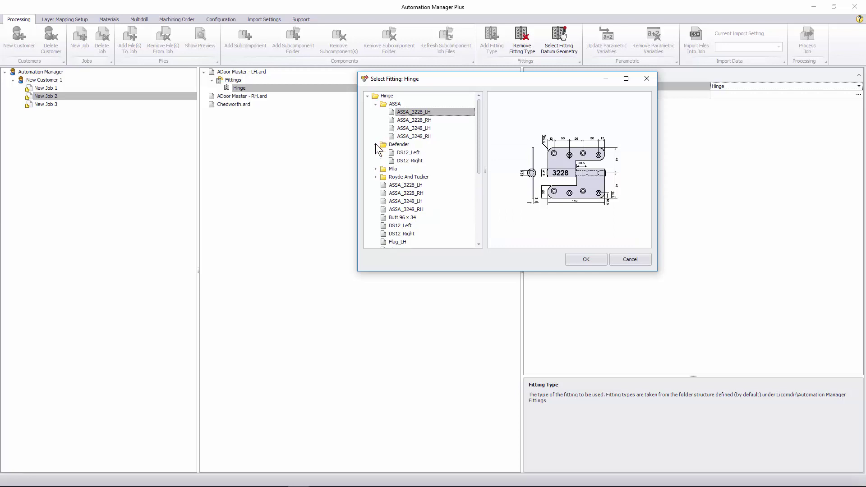
{"action": "left_click", "coordinate": [375, 169]}
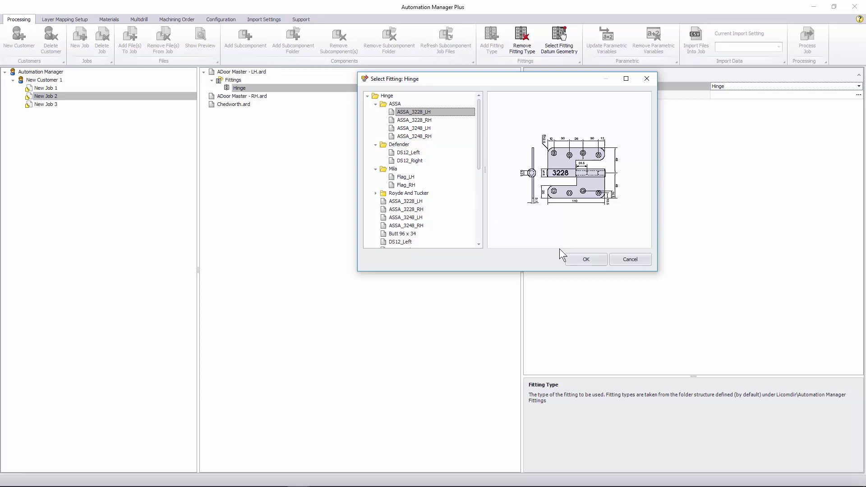
{"action": "left_click", "coordinate": [586, 261]}
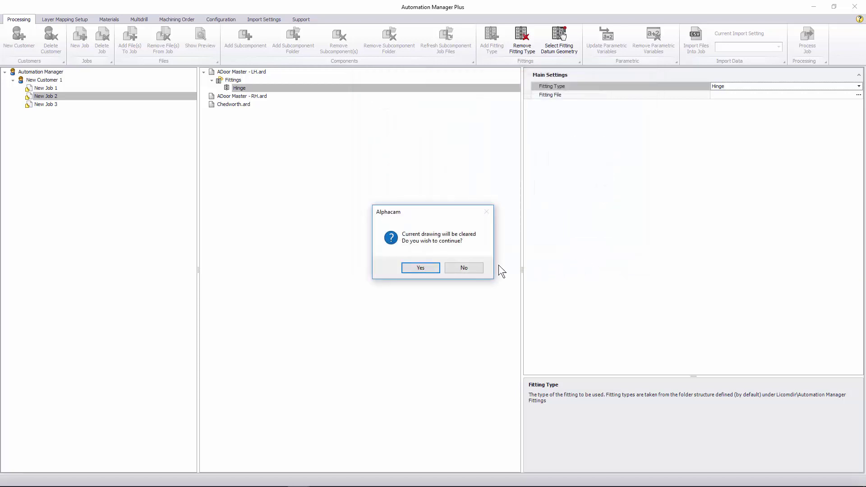
Clear the drawing, attach the hinge to two datum circles, then request a preview of the door part
{"action": "left_click", "coordinate": [432, 267]}
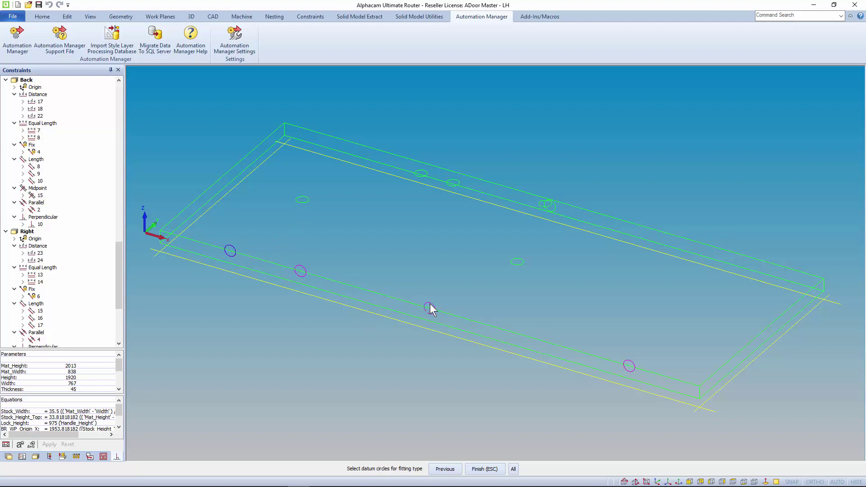
{"action": "key", "text": "Escape"}
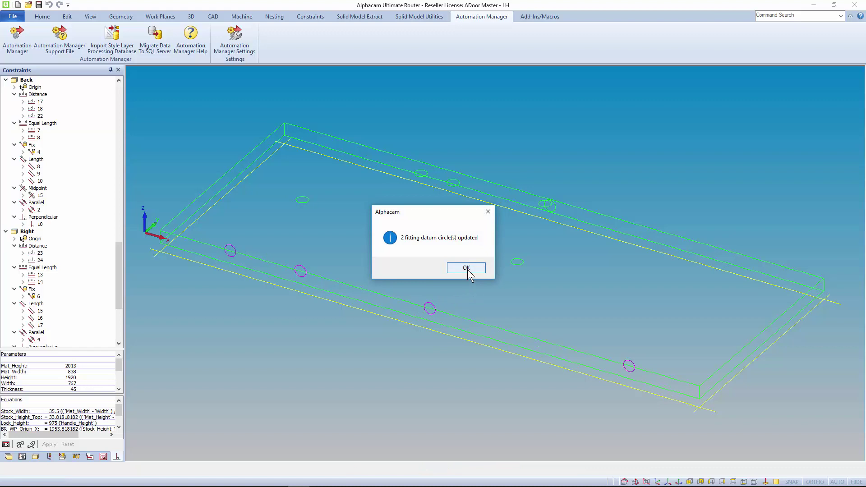
{"action": "left_click", "coordinate": [467, 269]}
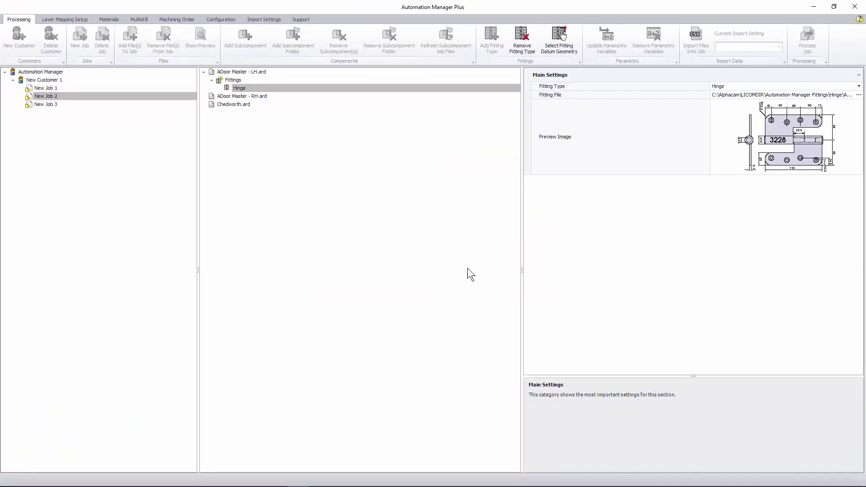
{"action": "right_click", "coordinate": [250, 71]}
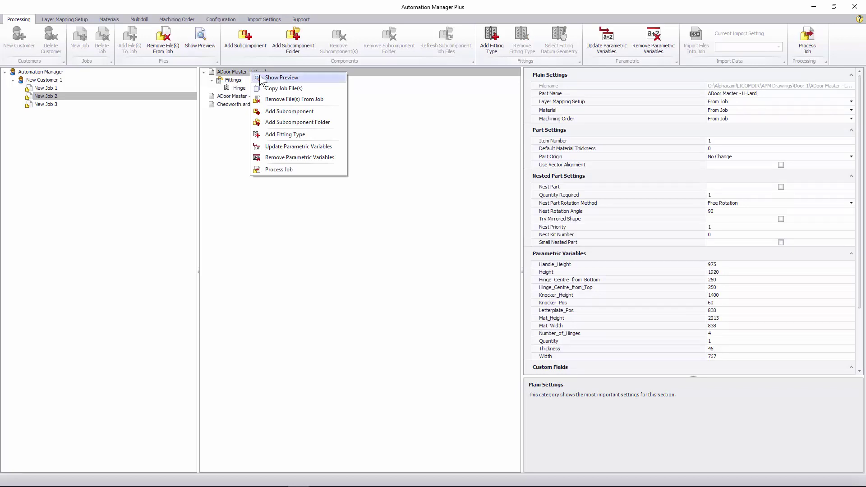
{"action": "left_click", "coordinate": [272, 80]}
Preview the left-hand door and inspect the two hinges on its edge
{"action": "left_click", "coordinate": [405, 266]}
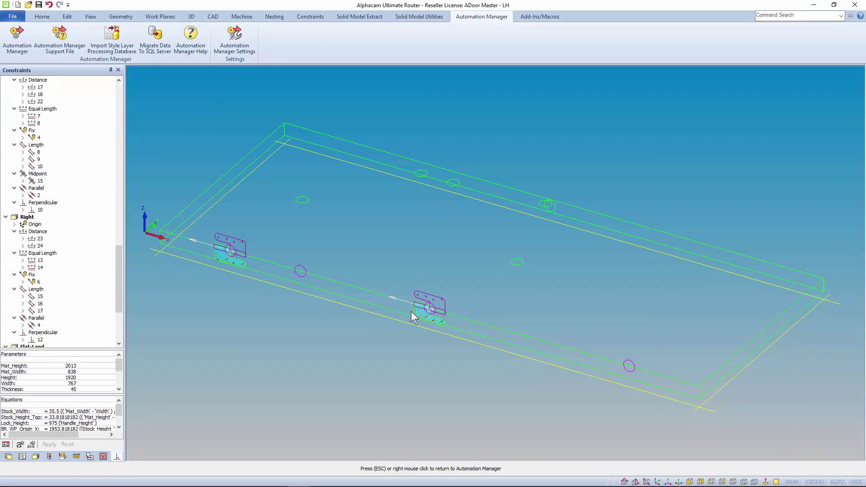
{"action": "scroll", "coordinate": [409, 316], "scroll_direction": "up", "scroll_amount": 3}
{"action": "scroll", "coordinate": [410, 314], "scroll_direction": "up", "scroll_amount": 3}
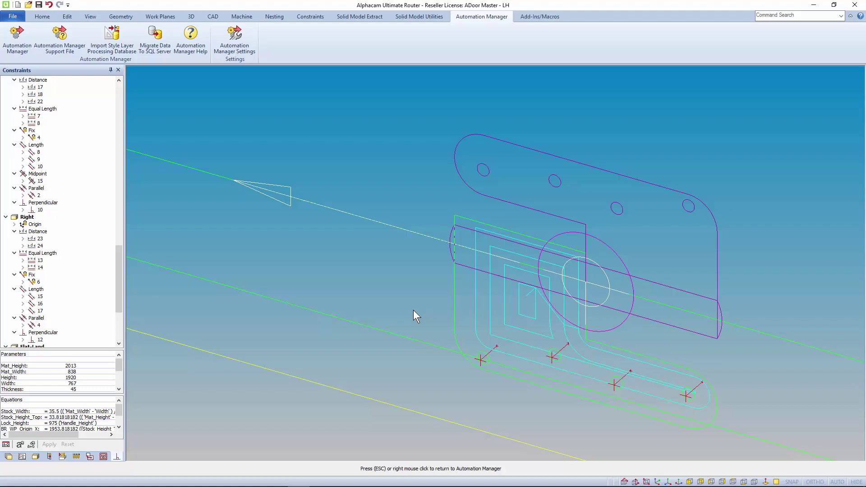
{"action": "scroll", "coordinate": [413, 310], "scroll_direction": "down", "scroll_amount": 8}
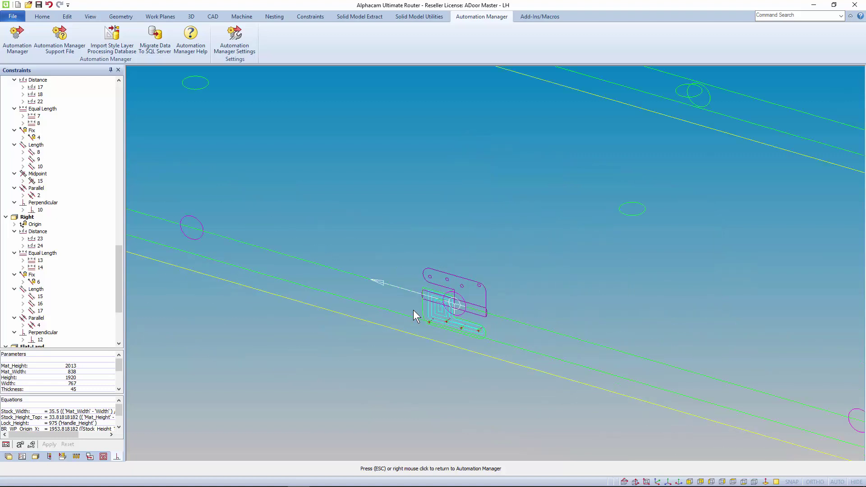
Return to the job and add a second fitting to ADoor Master - LH.ard
{"action": "right_click", "coordinate": [371, 271]}
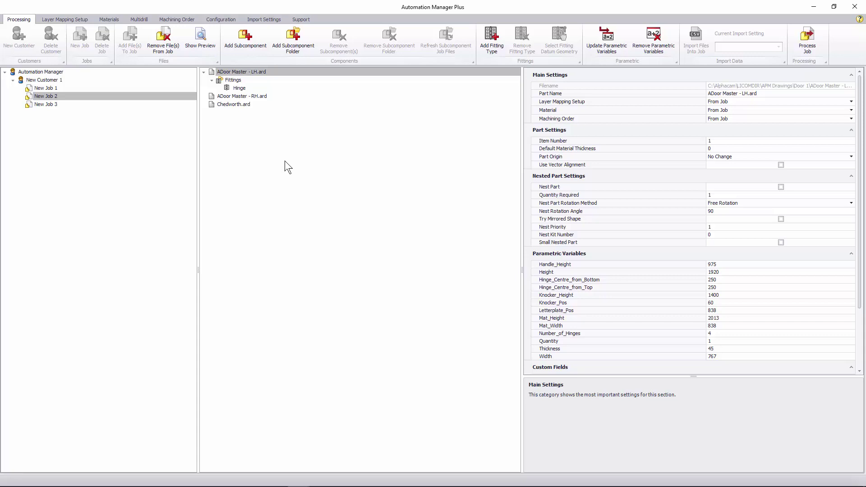
{"action": "left_click", "coordinate": [252, 71]}
{"action": "left_click", "coordinate": [490, 42]}
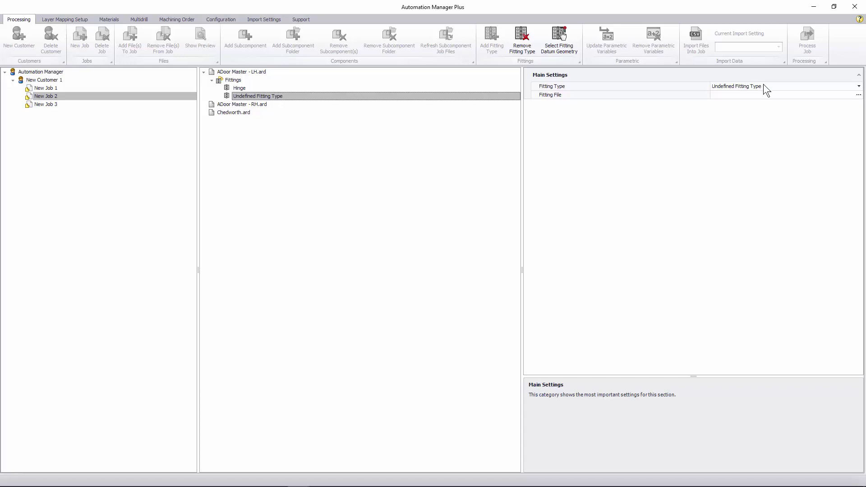
Make the second fitting an Aperture using Double Small Panel Glazing
{"action": "left_click", "coordinate": [858, 87]}
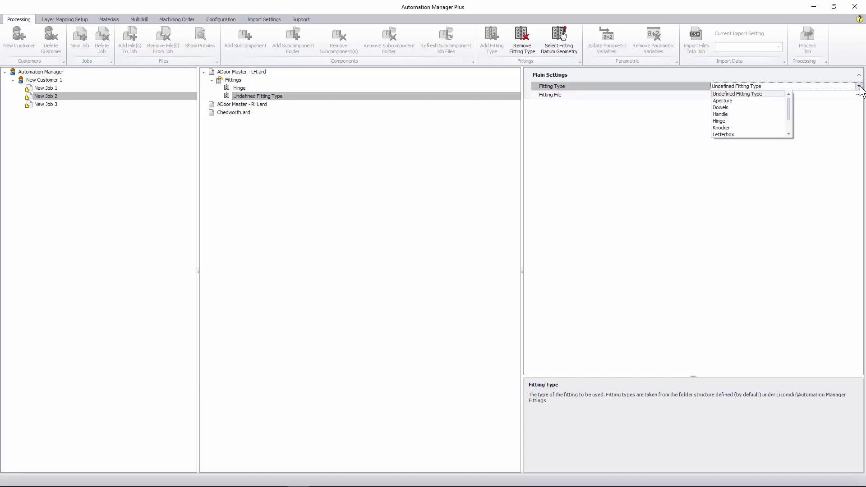
{"action": "left_click", "coordinate": [741, 100]}
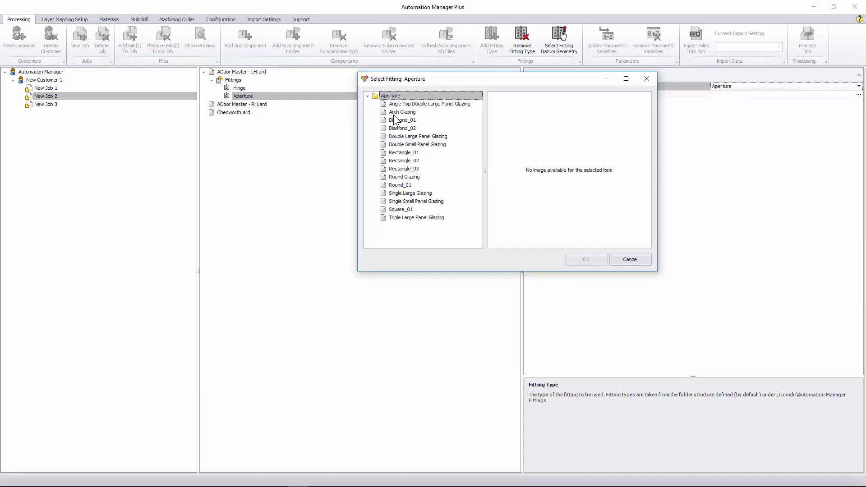
{"action": "left_click", "coordinate": [397, 120]}
{"action": "key", "text": "Down"}
{"action": "key", "text": "Down"}
{"action": "key", "text": "Down"}
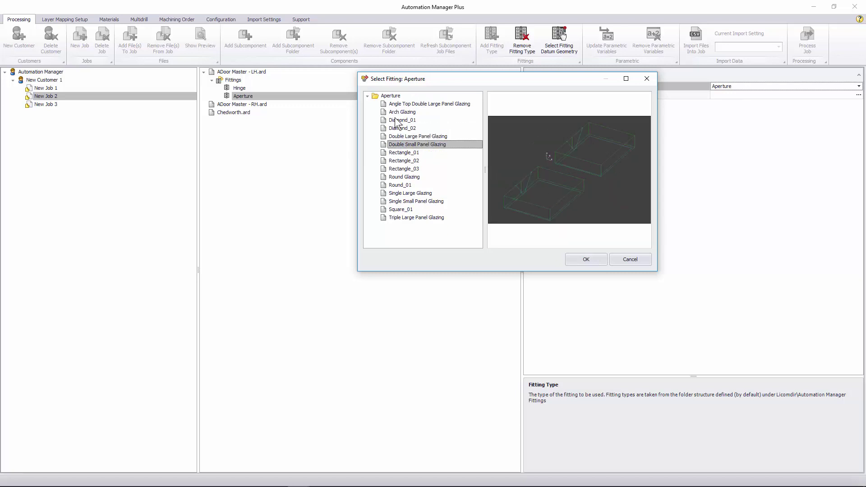
{"action": "left_click", "coordinate": [582, 258]}
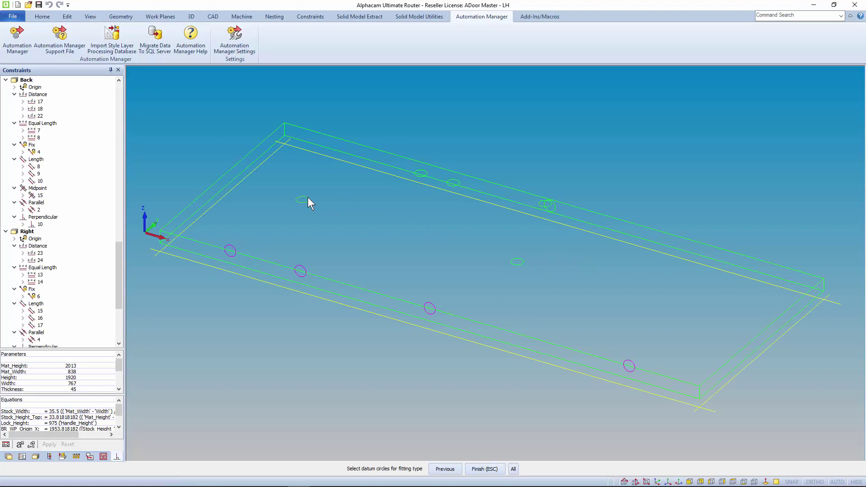
Place the glazing aperture on its datum circle and preview the door with glazing and hinges
{"action": "key", "text": "Escape"}
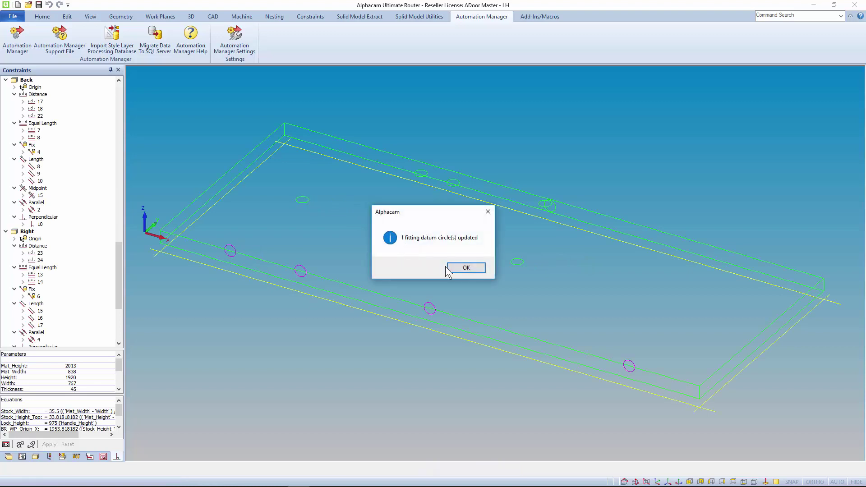
{"action": "left_click", "coordinate": [449, 267]}
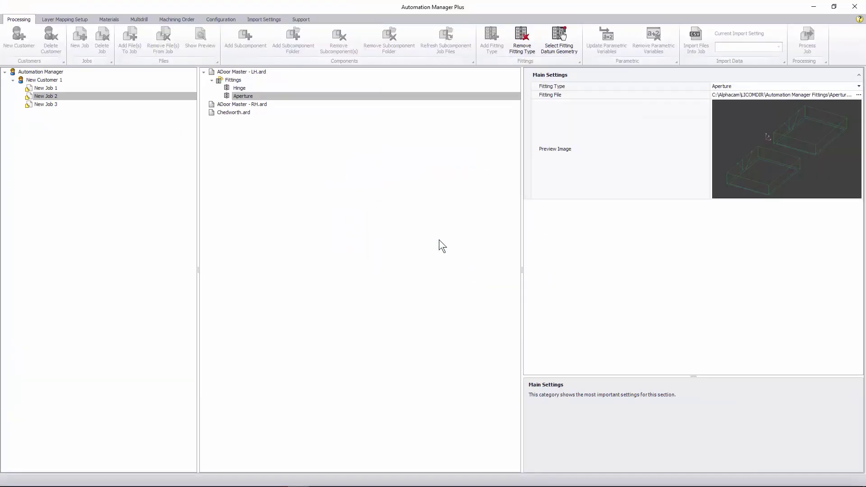
{"action": "right_click", "coordinate": [251, 72]}
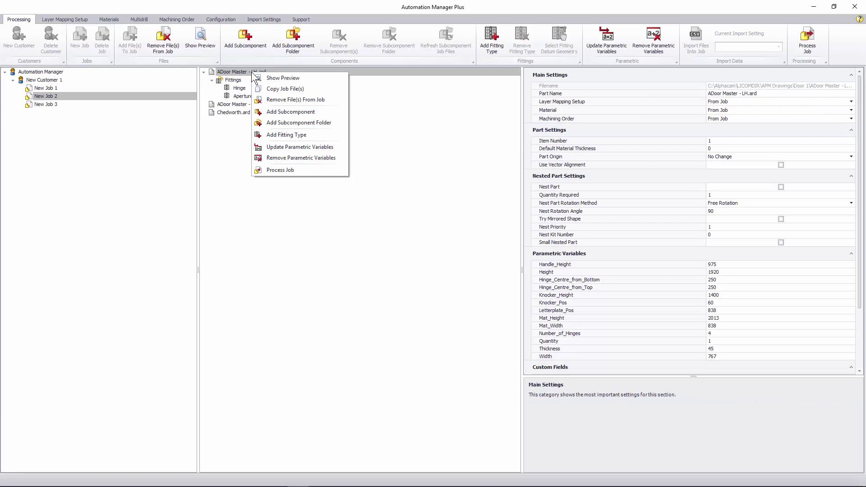
{"action": "left_click", "coordinate": [278, 75]}
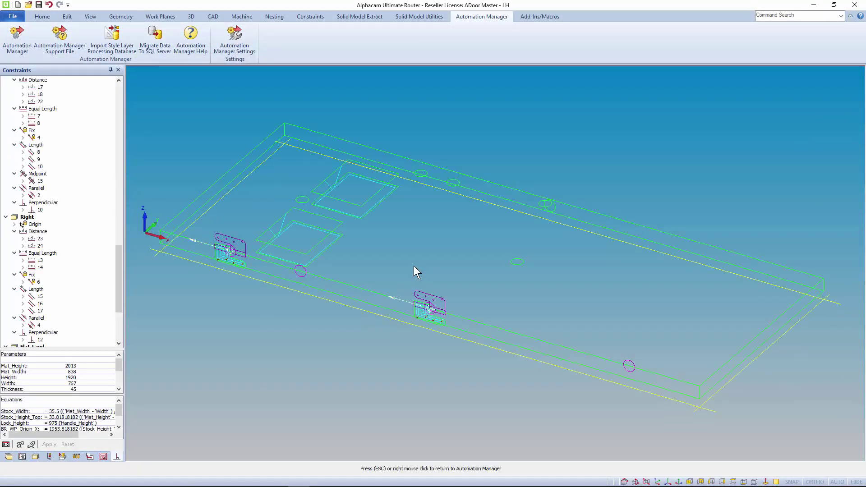
{"action": "key", "text": "Escape"}
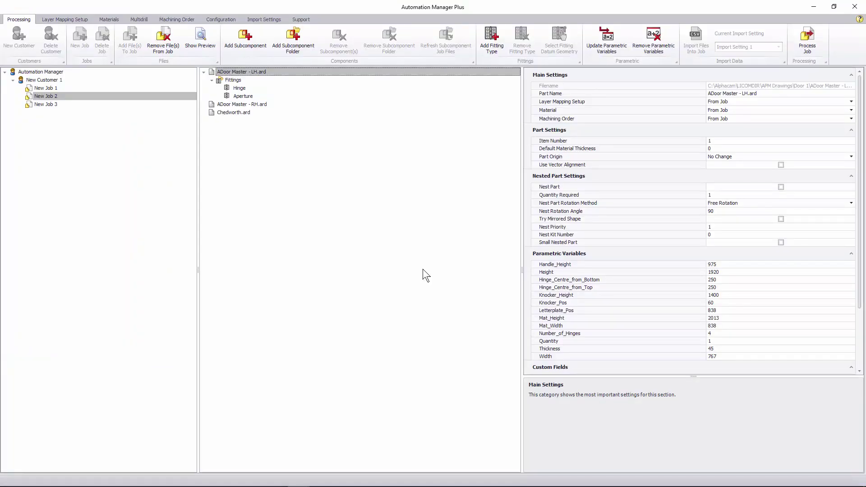
{"action": "left_click", "coordinate": [268, 18]}
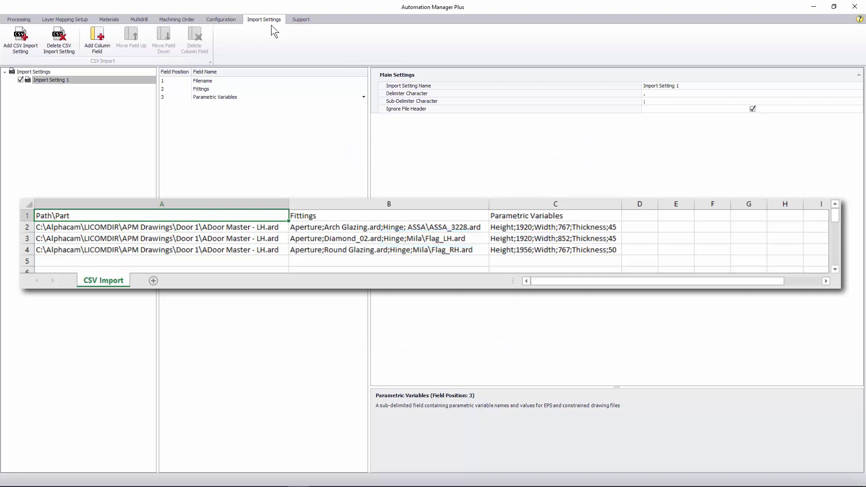
{"action": "left_click", "coordinate": [9, 21]}
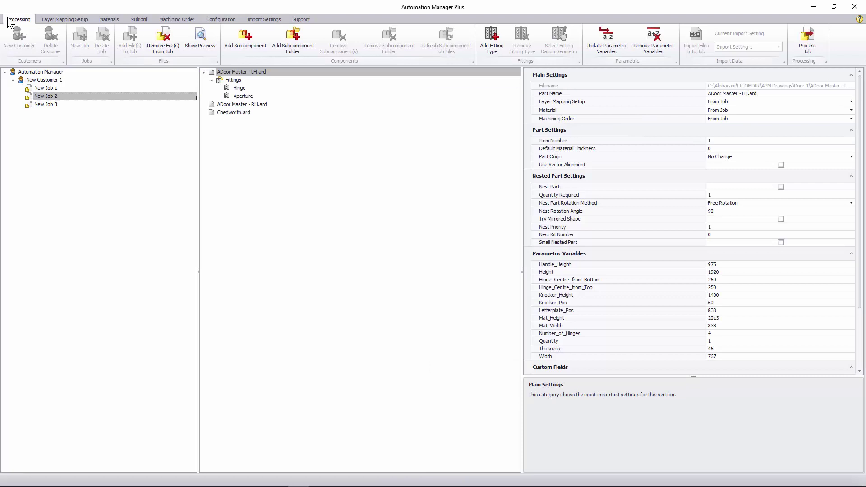
Import CSV Import.csv into New Job 3
{"action": "left_click", "coordinate": [51, 104]}
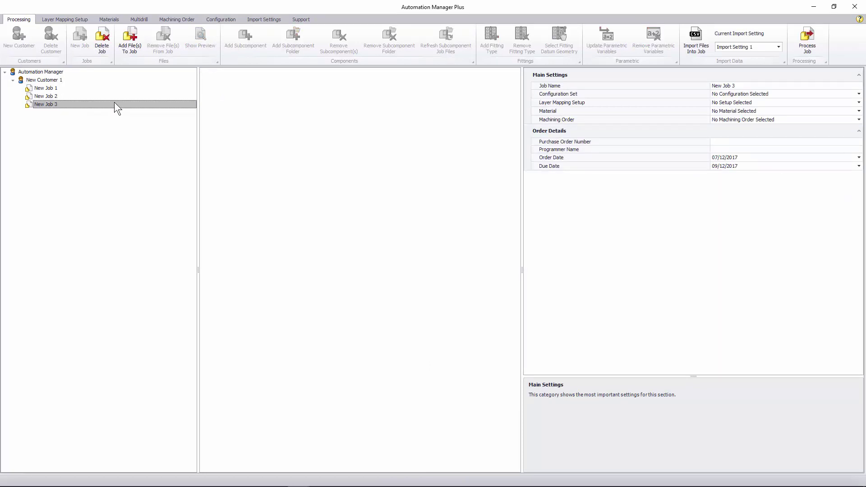
{"action": "left_click", "coordinate": [690, 36]}
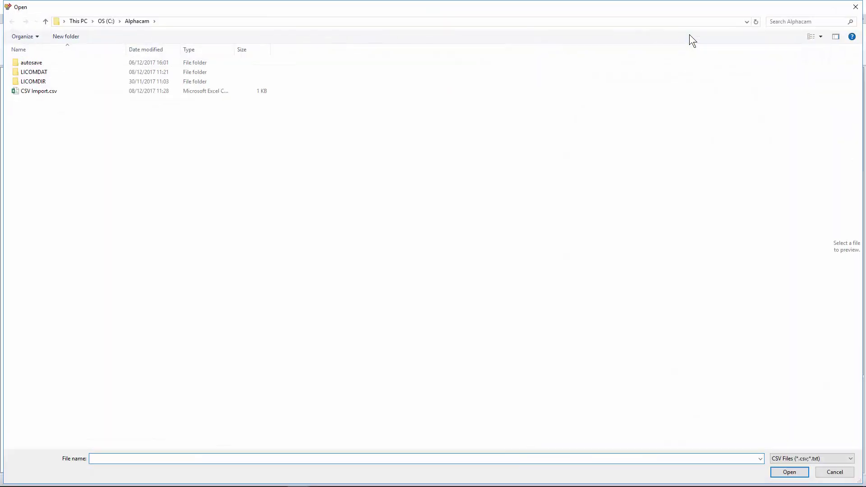
{"action": "double_click", "coordinate": [72, 90]}
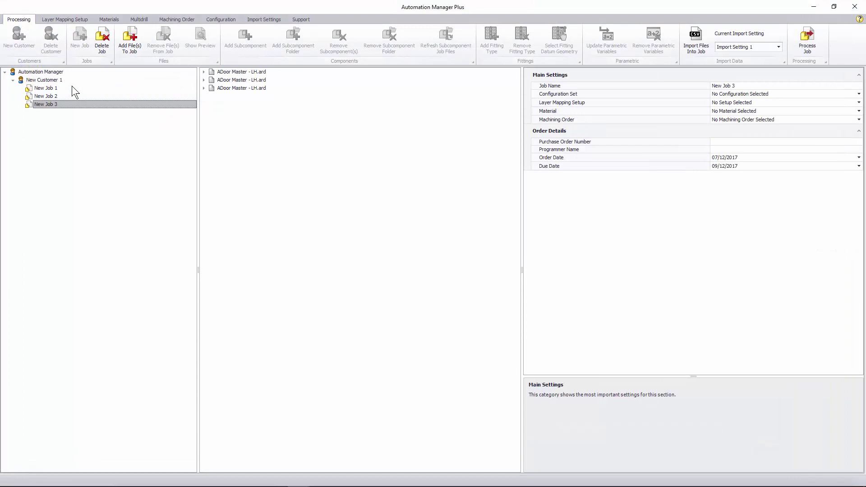
Expand the three imported ADoor Master - LH parts and inspect their Aperture and Hinge fittings
{"action": "left_click", "coordinate": [203, 71]}
{"action": "left_click", "coordinate": [204, 105]}
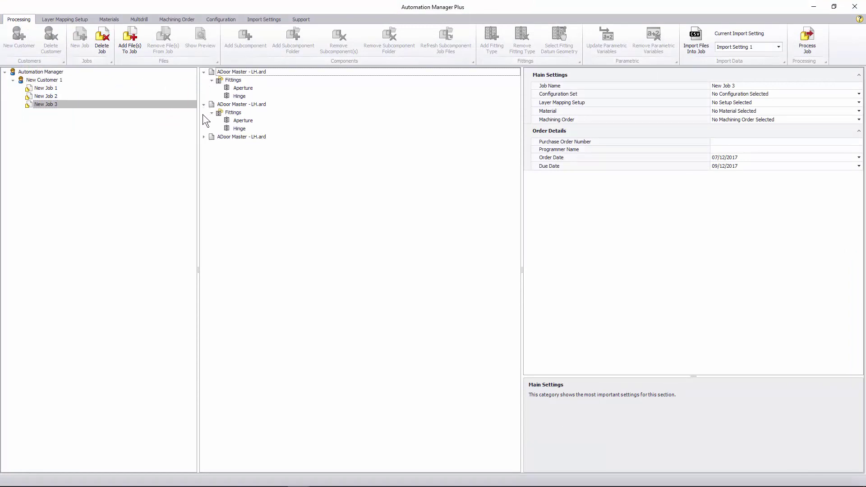
{"action": "left_click", "coordinate": [204, 137]}
{"action": "left_click", "coordinate": [243, 90]}
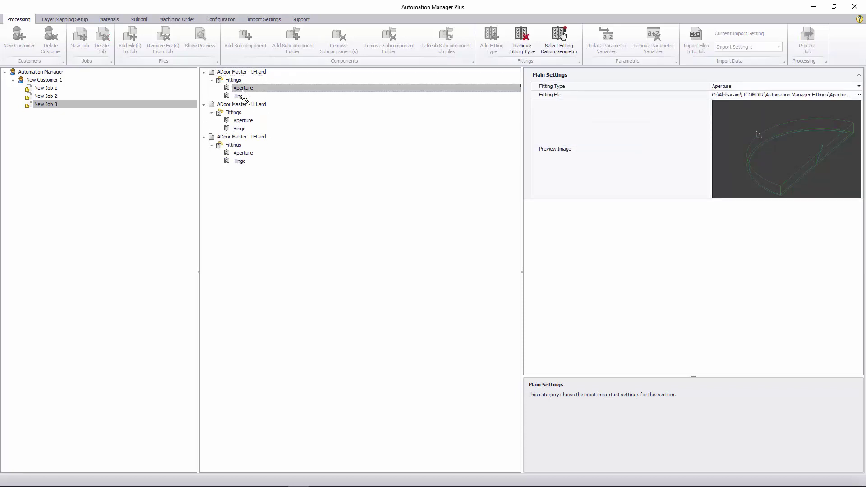
{"action": "left_click", "coordinate": [239, 121]}
{"action": "left_click", "coordinate": [240, 129]}
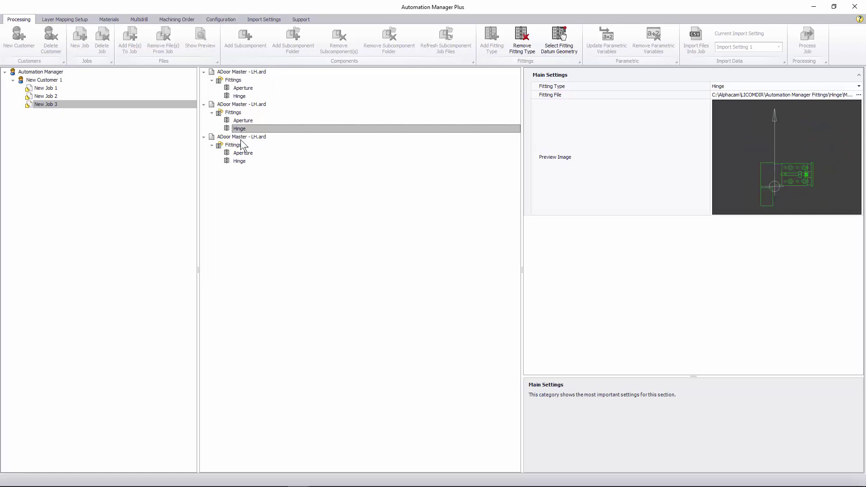
{"action": "left_click", "coordinate": [243, 153]}
{"action": "left_click", "coordinate": [239, 161]}
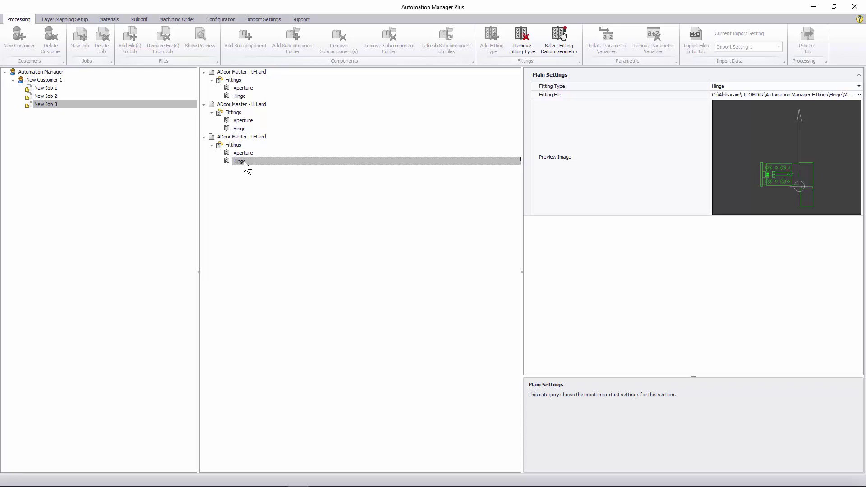
Duplicate New Job 1 under New Customer 1 as Copy Of New Job 1
{"action": "left_click", "coordinate": [49, 87]}
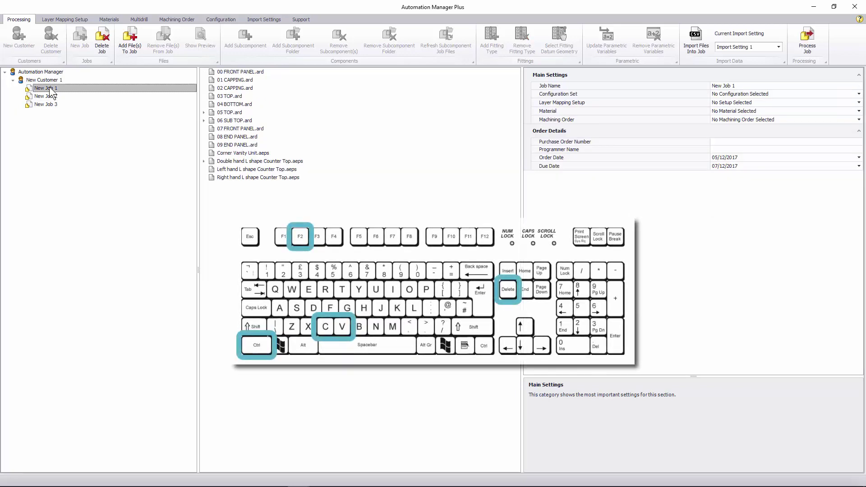
{"action": "left_click", "coordinate": [49, 82]}
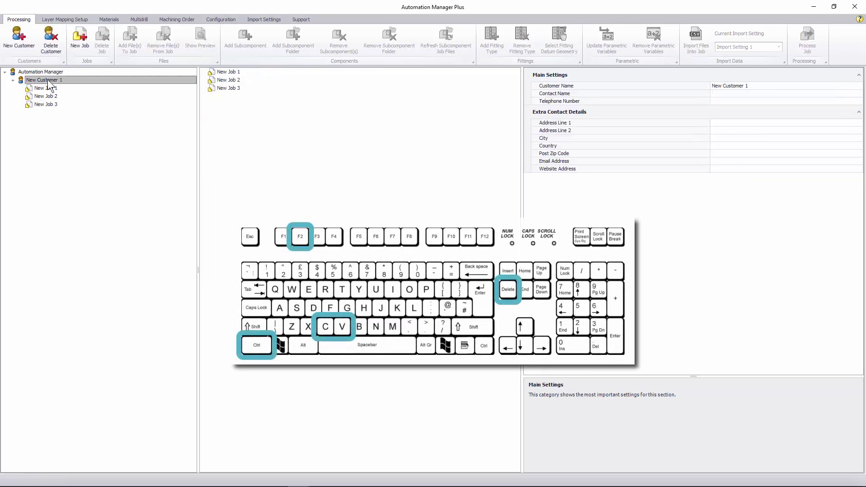
{"action": "key", "text": "ctrl+v"}
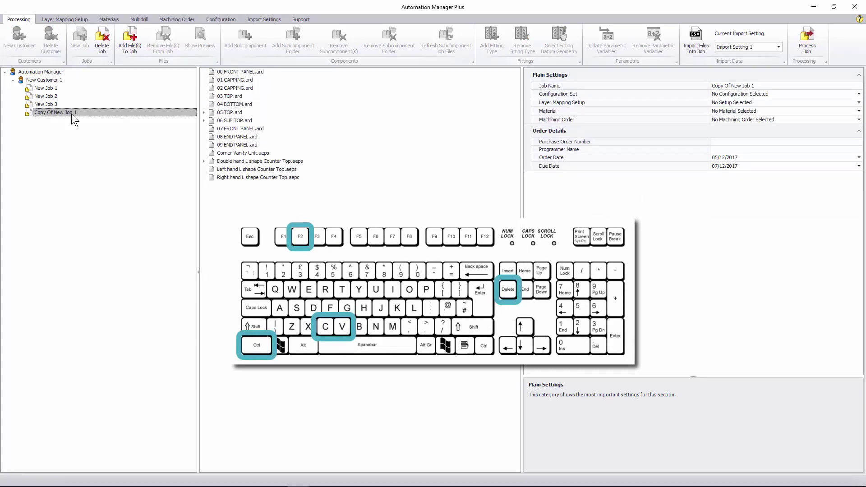
Paste the three L shape Counter Top files from New Job 1 into Copy Of New Job 1
{"action": "left_click", "coordinate": [54, 89]}
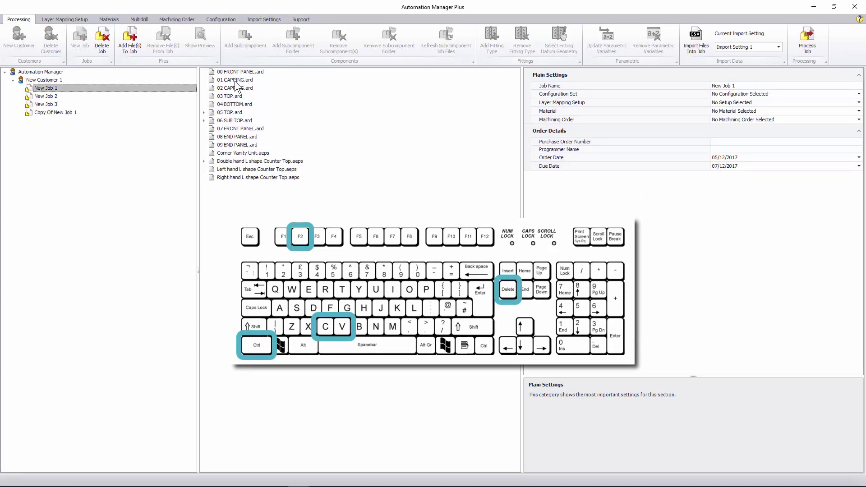
{"action": "left_click", "coordinate": [247, 177]}
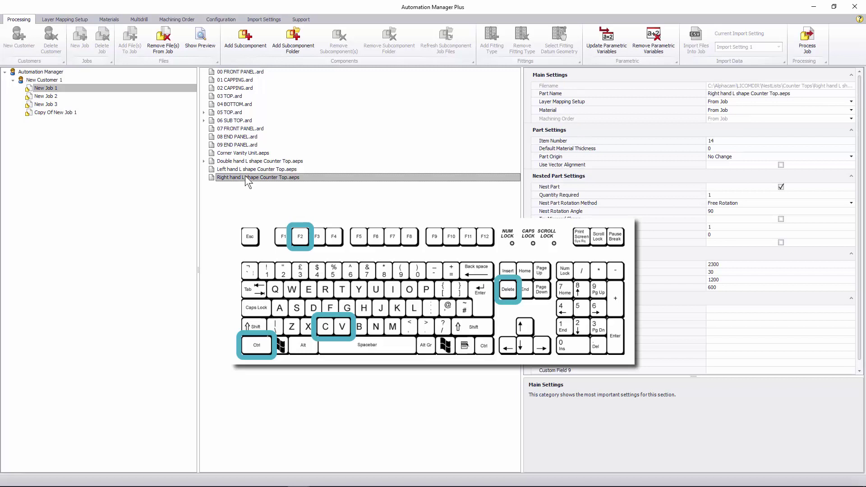
{"action": "left_click", "coordinate": [247, 161], "text": "shift"}
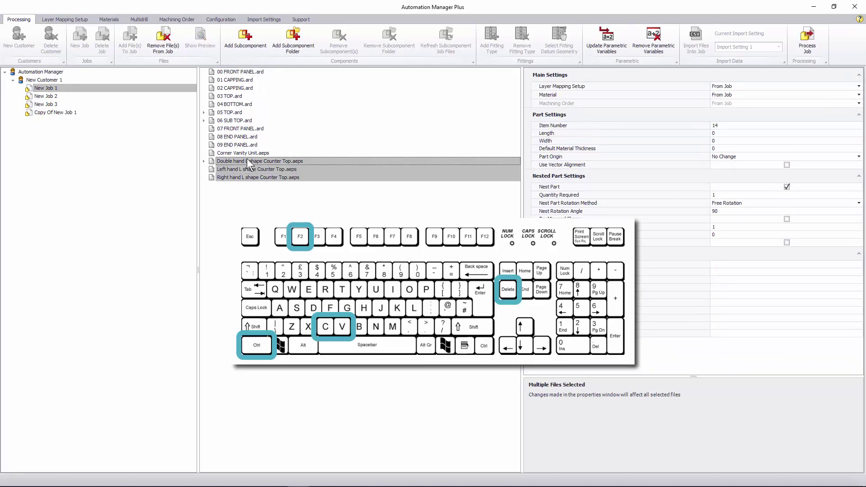
{"action": "left_click", "coordinate": [62, 113]}
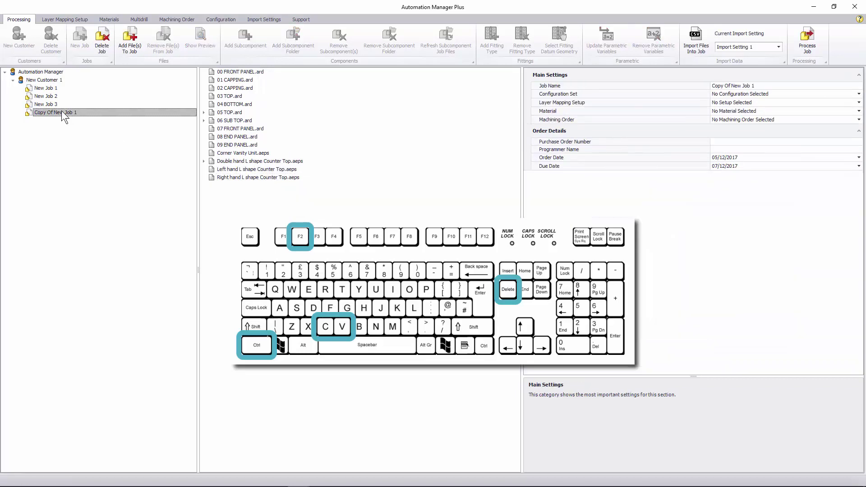
{"action": "key", "text": "ctrl+v"}
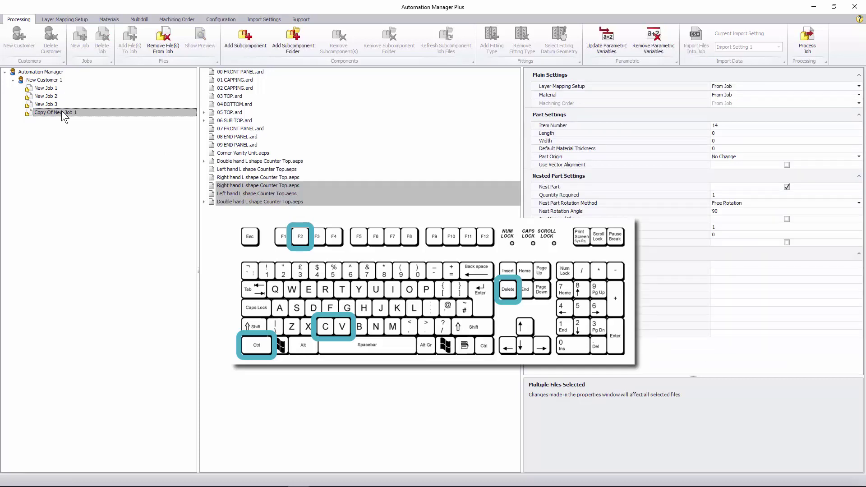